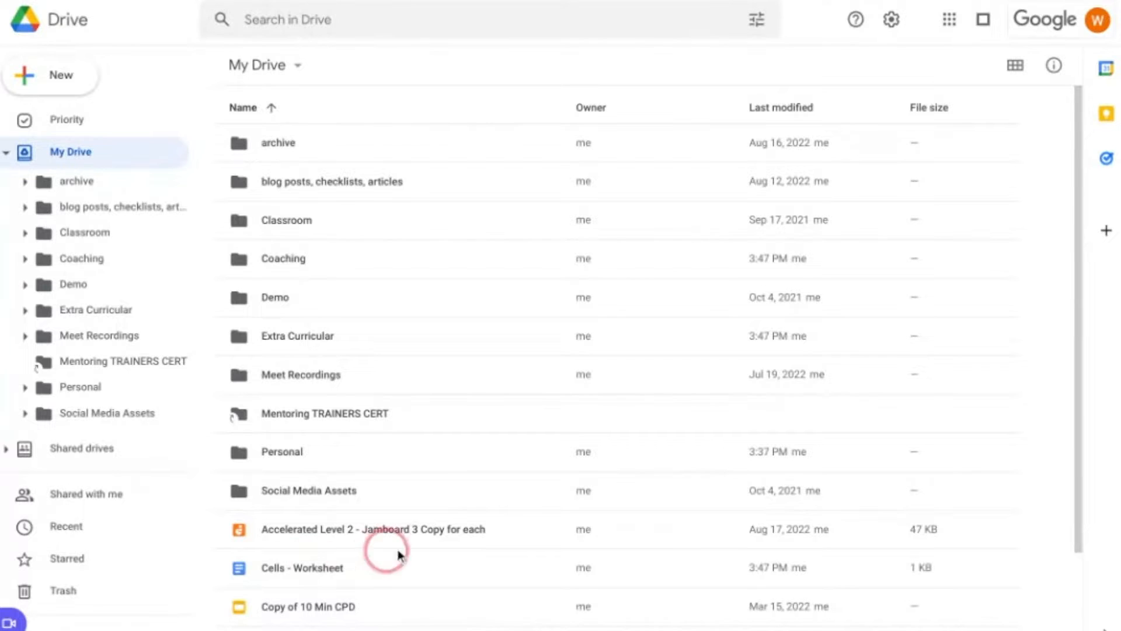
scroll(450, 544, "down", 3)
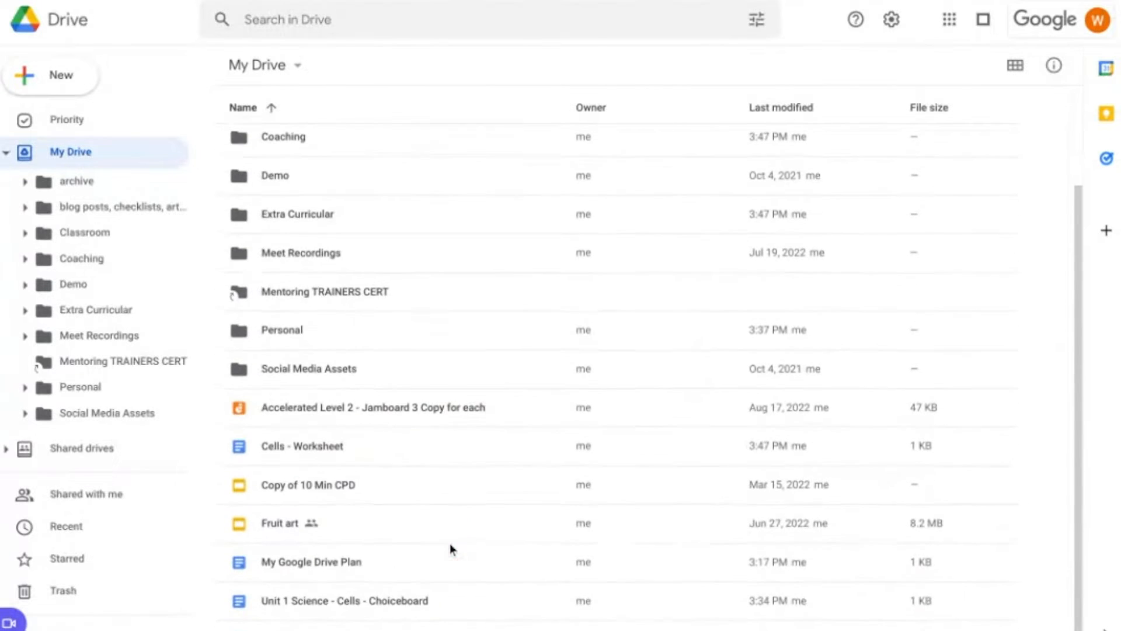
scroll(450, 545, "up", 3)
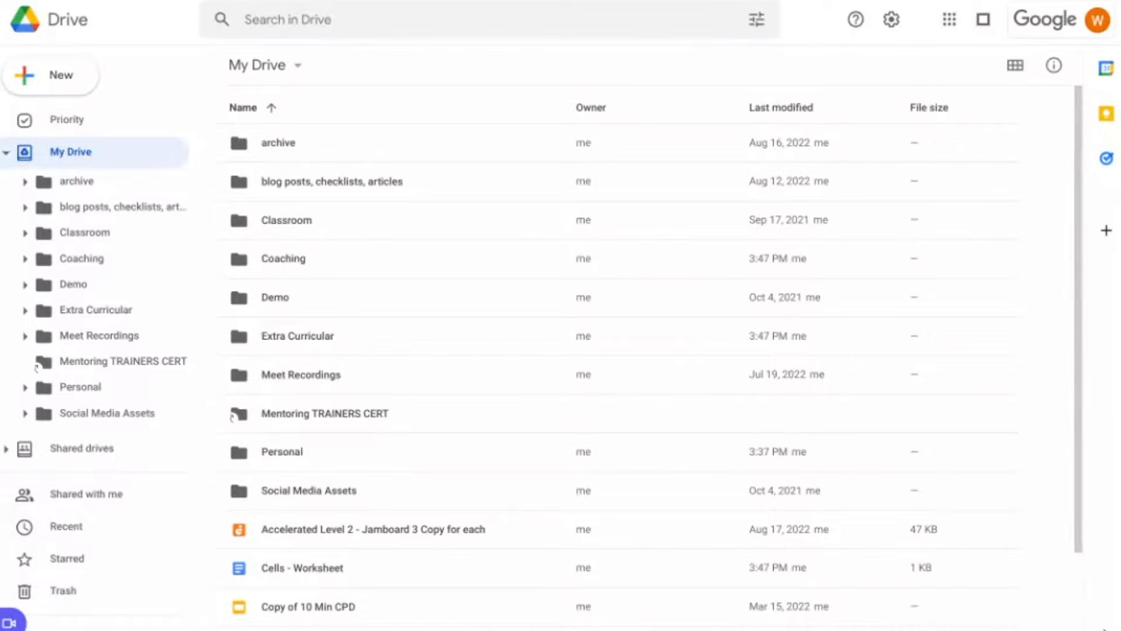
left_click(278, 338)
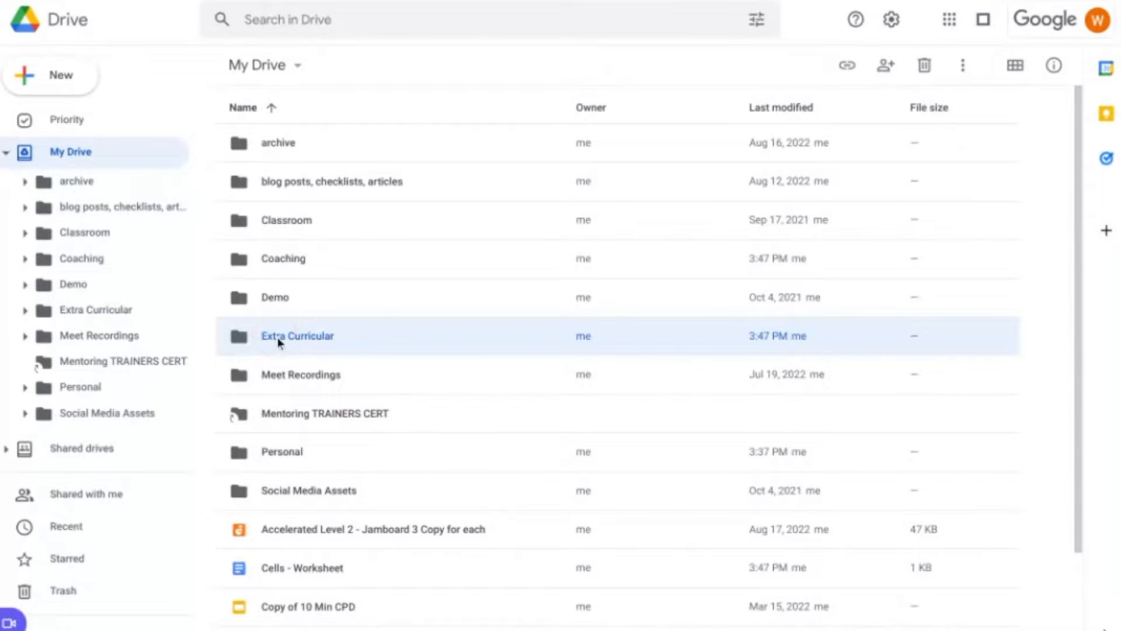
left_click(279, 265)
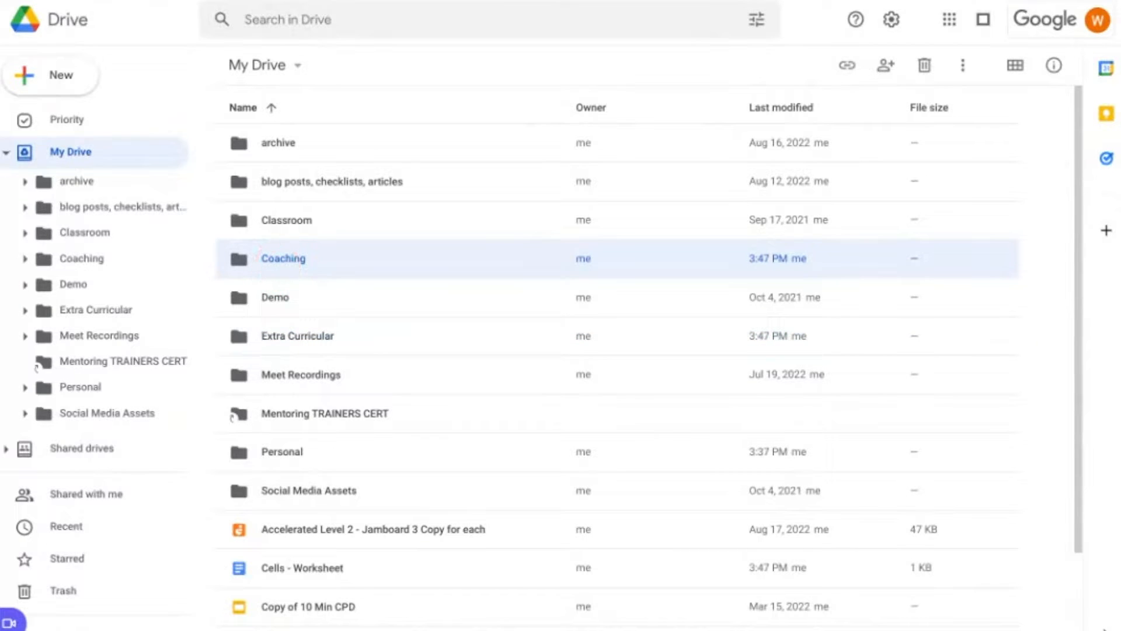
left_click(298, 450)
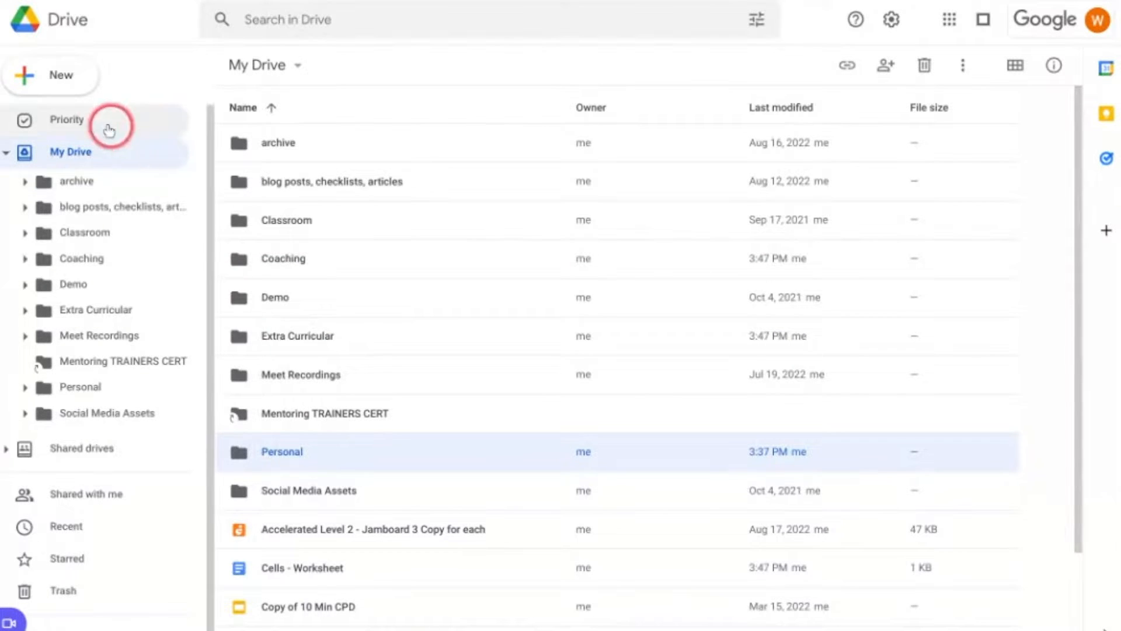
Create a new folder named "Classes 2022" in My Drive
left_click(62, 74)
left_click(79, 82)
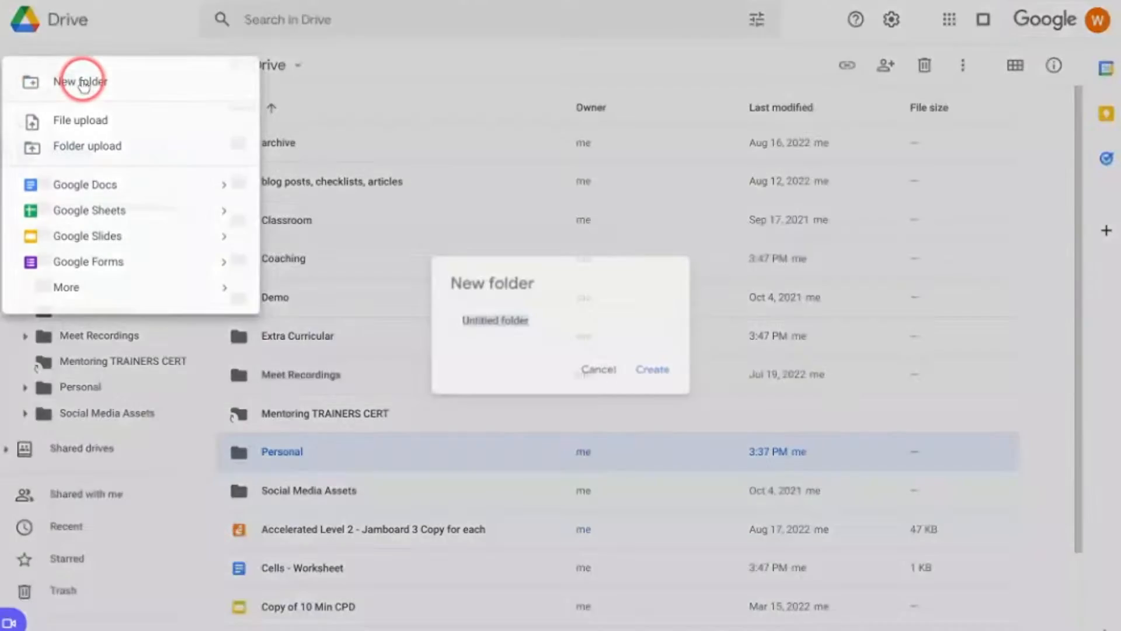
type("Cla")
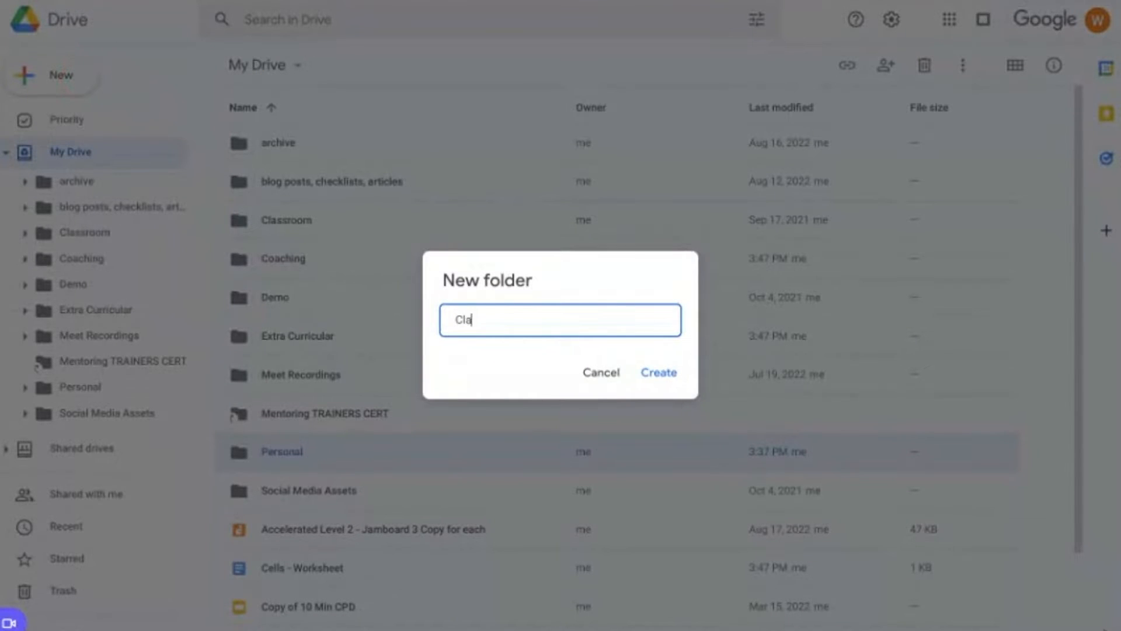
type("sses 2022")
left_click(662, 369)
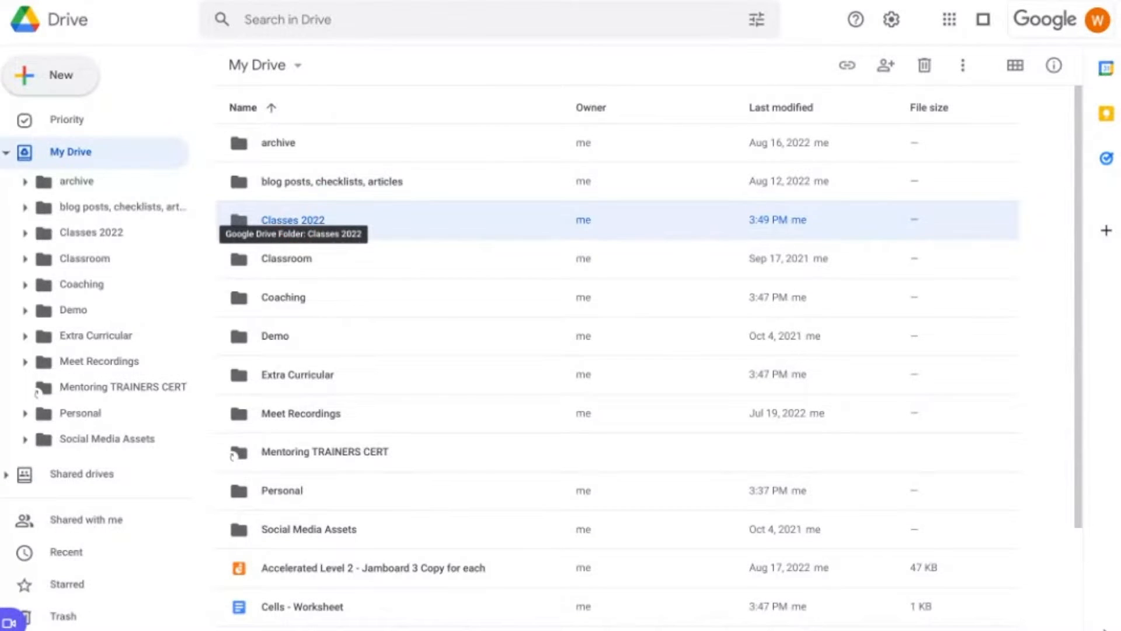
Rename the Classes 2022 folder to "01 Classes 2022"
right_click(299, 223)
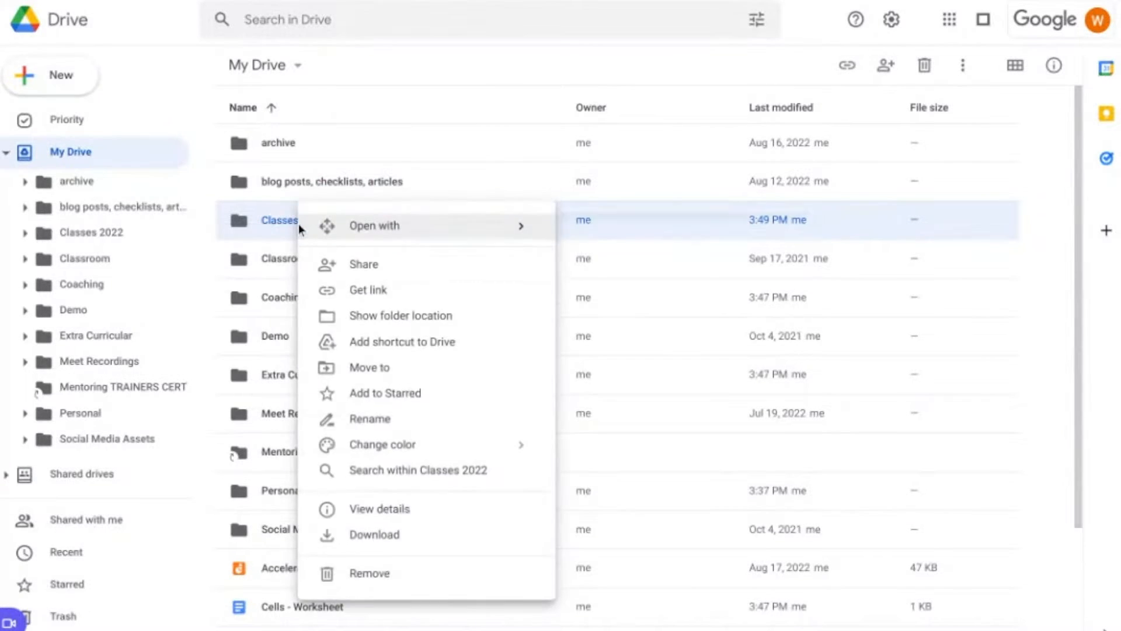
left_click(362, 415)
left_click(430, 320)
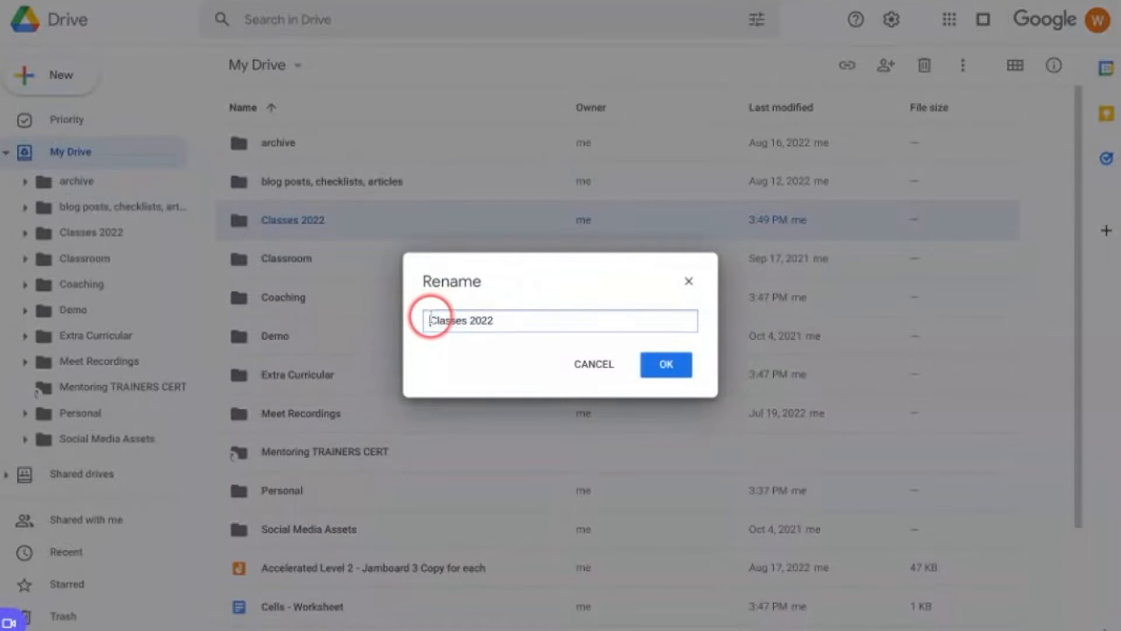
type("01")
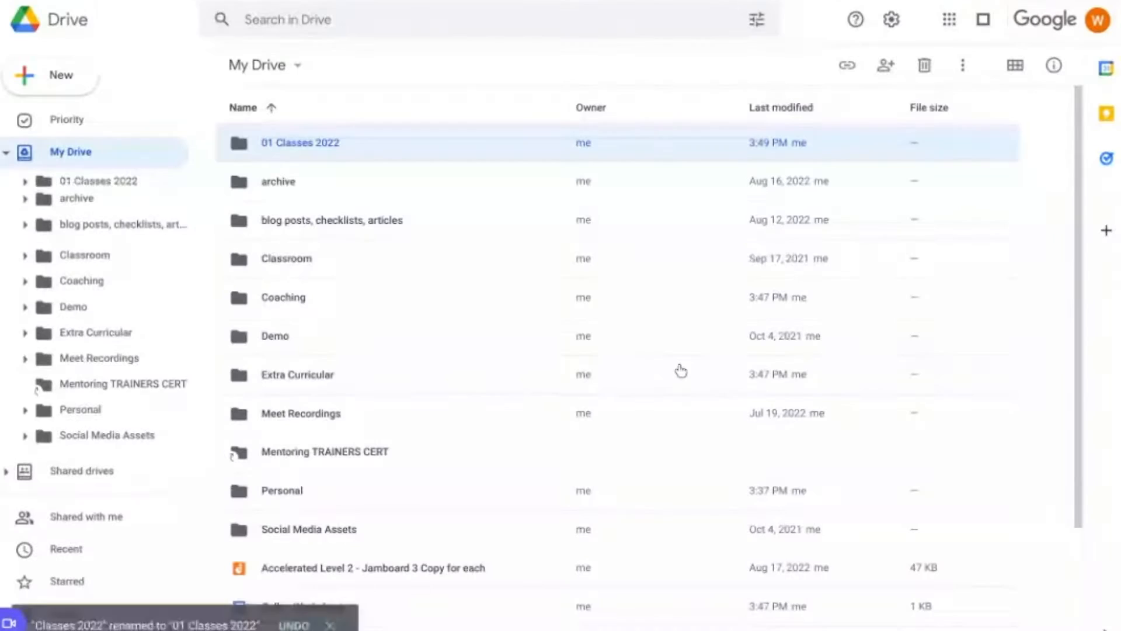
left_click(679, 366)
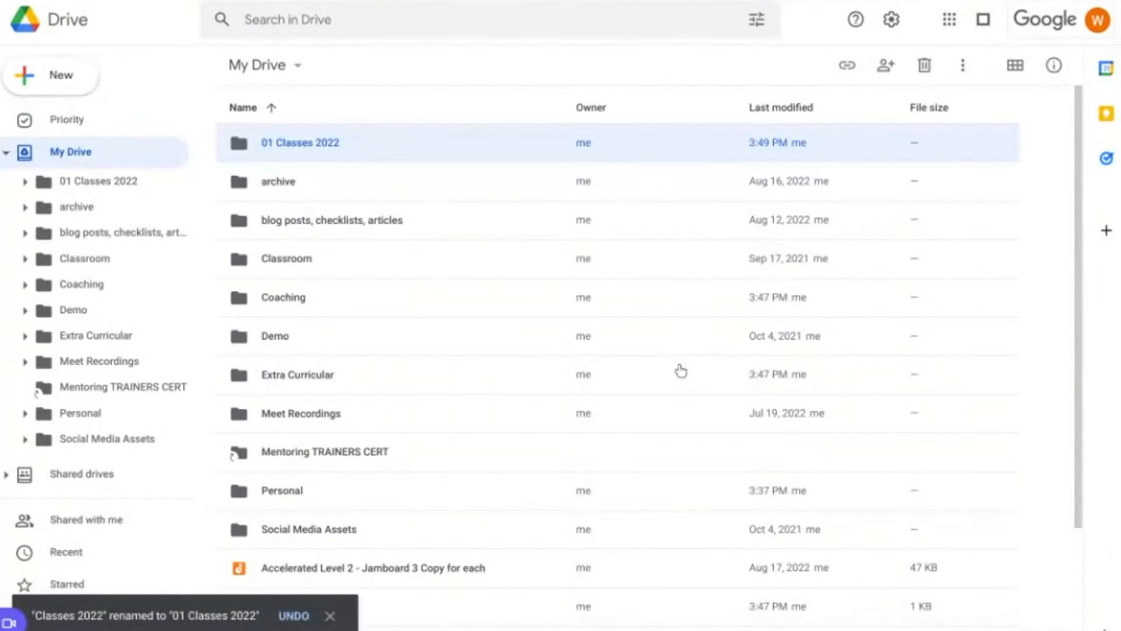
Rename the Coaching folder to "02 Coaching"
right_click(292, 300)
left_click(363, 470)
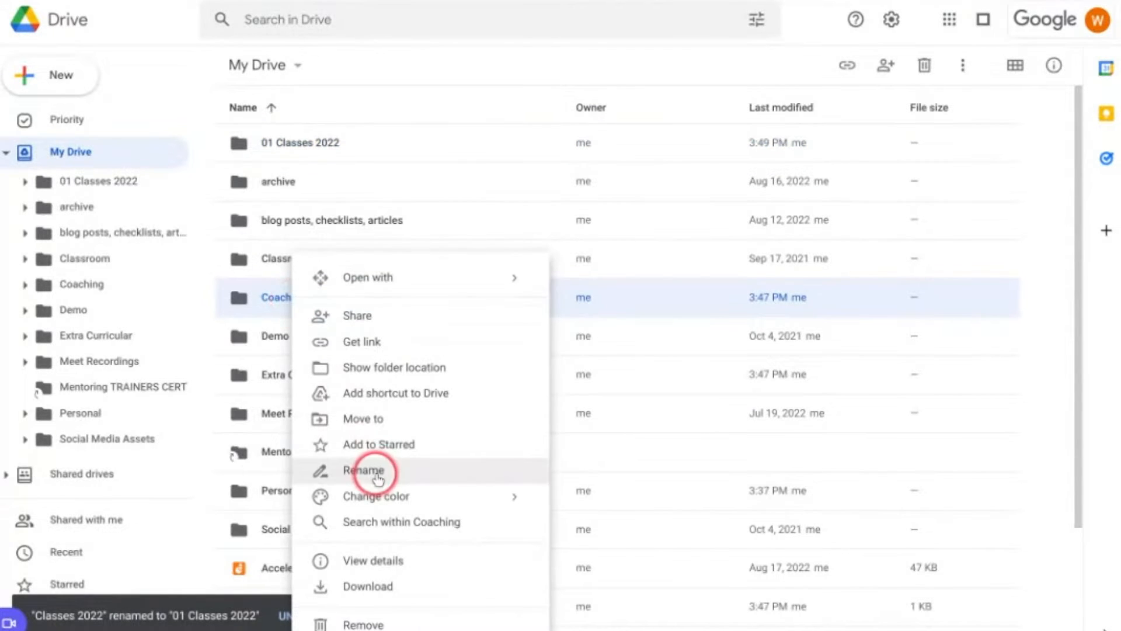
left_click(433, 326)
type("02 Coaching")
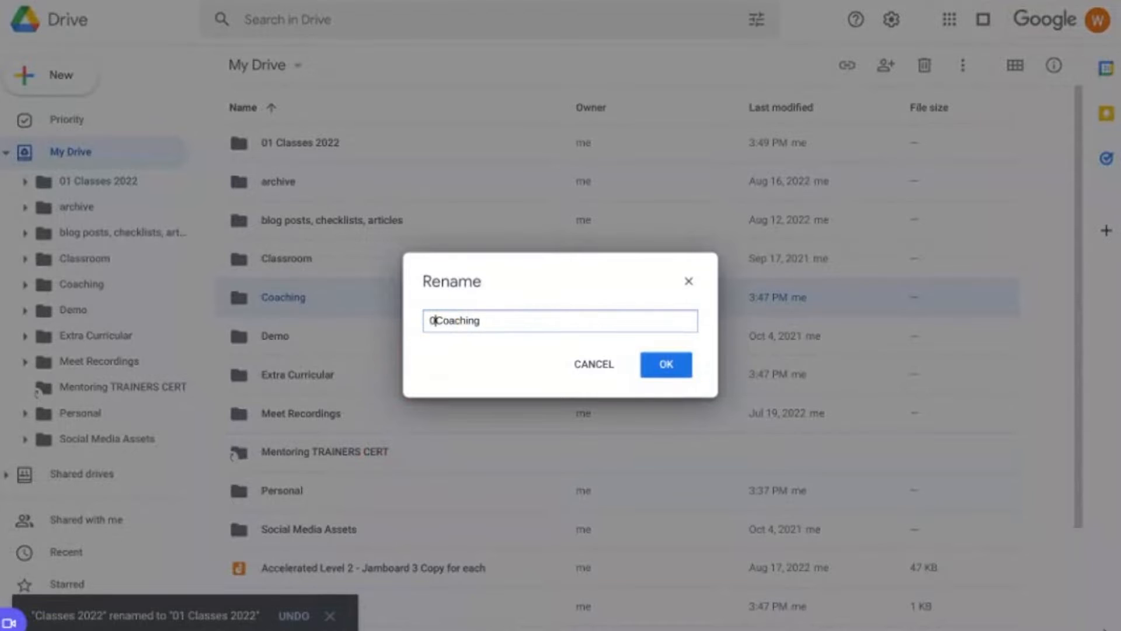
left_click(664, 368)
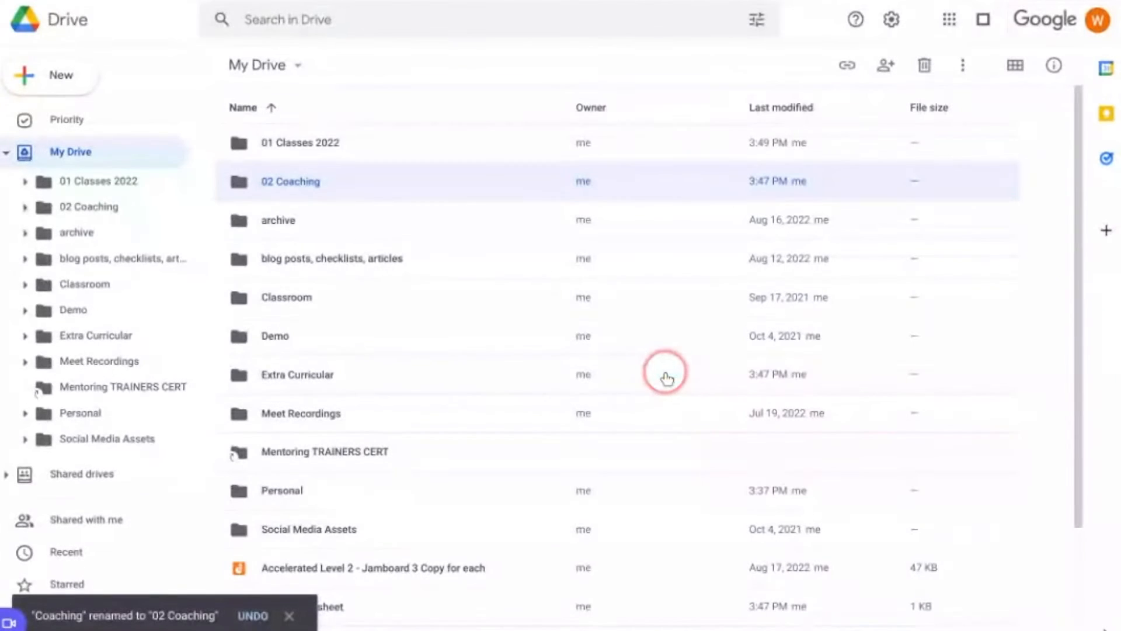
Rename the Extra Curricular folder to "03 Extra Curricular"
right_click(325, 375)
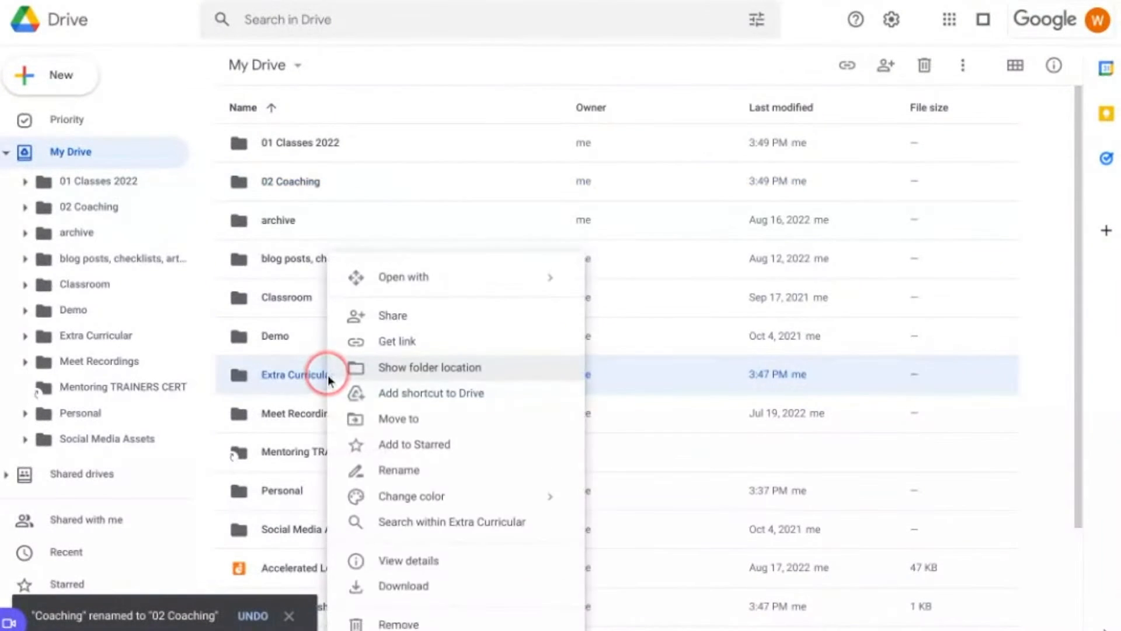
left_click(397, 469)
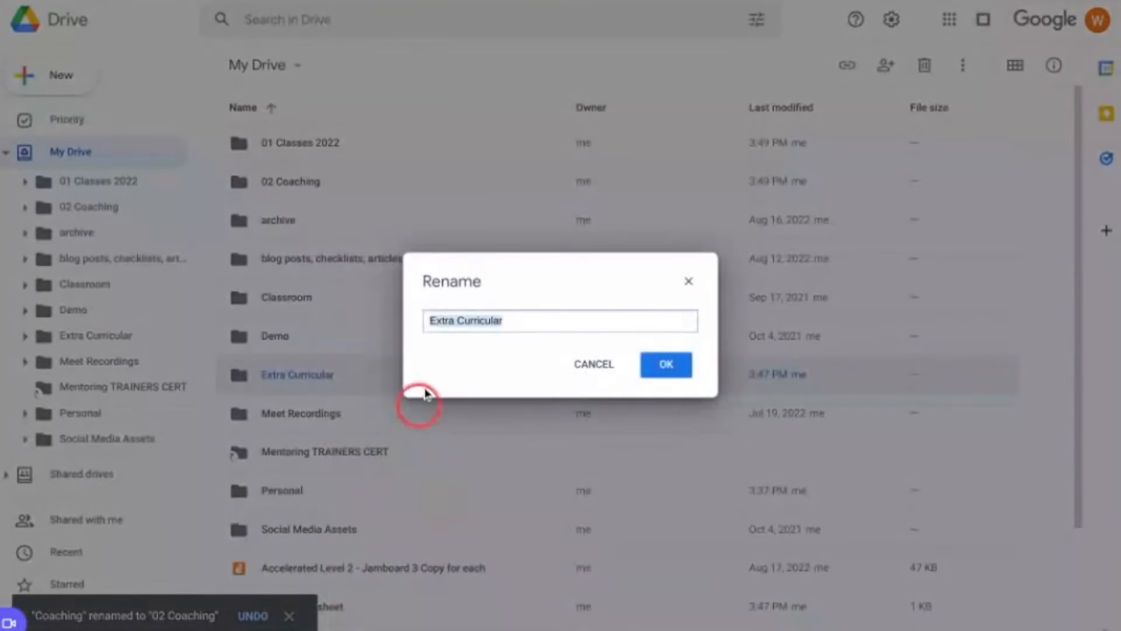
left_click(428, 321)
type("03")
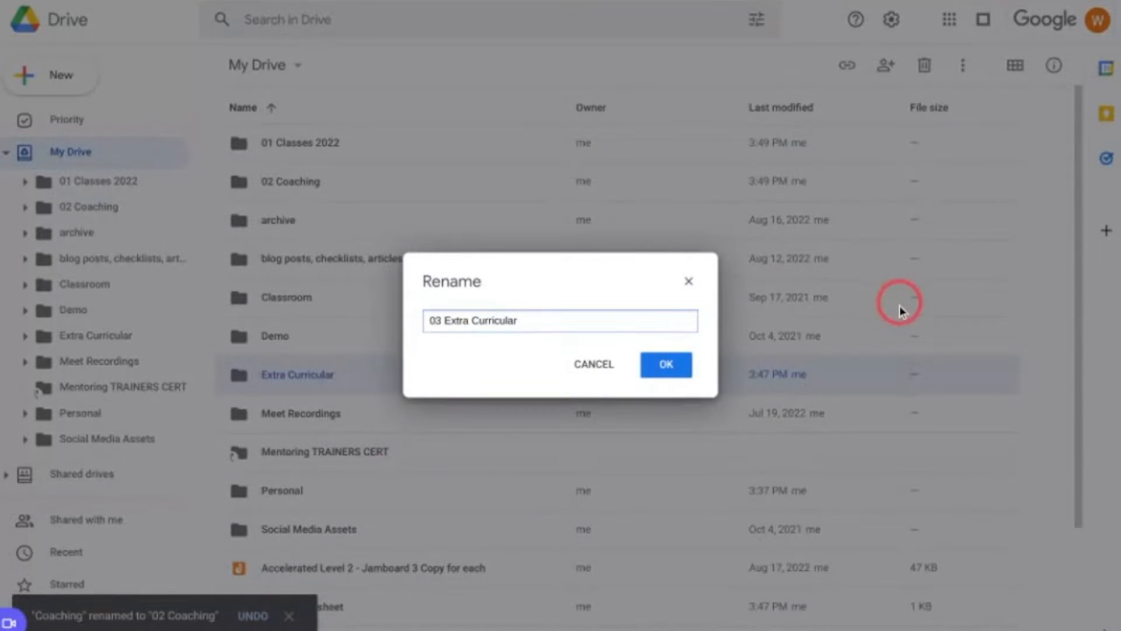
left_click(667, 365)
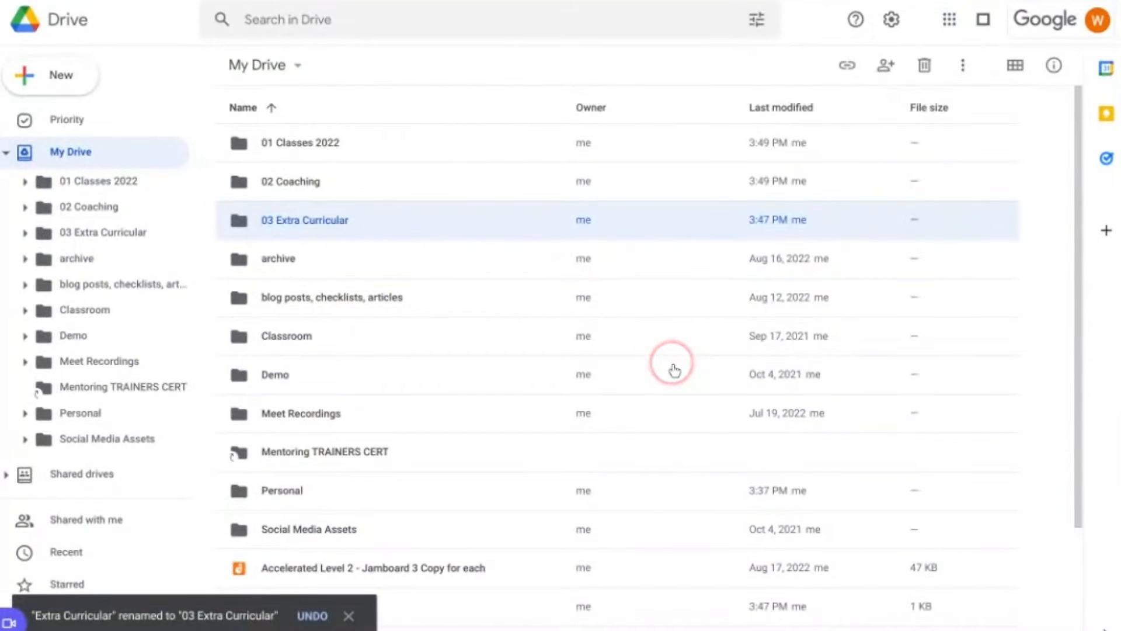
Change the color of the 01 Classes 2022 folder to red
right_click(331, 145)
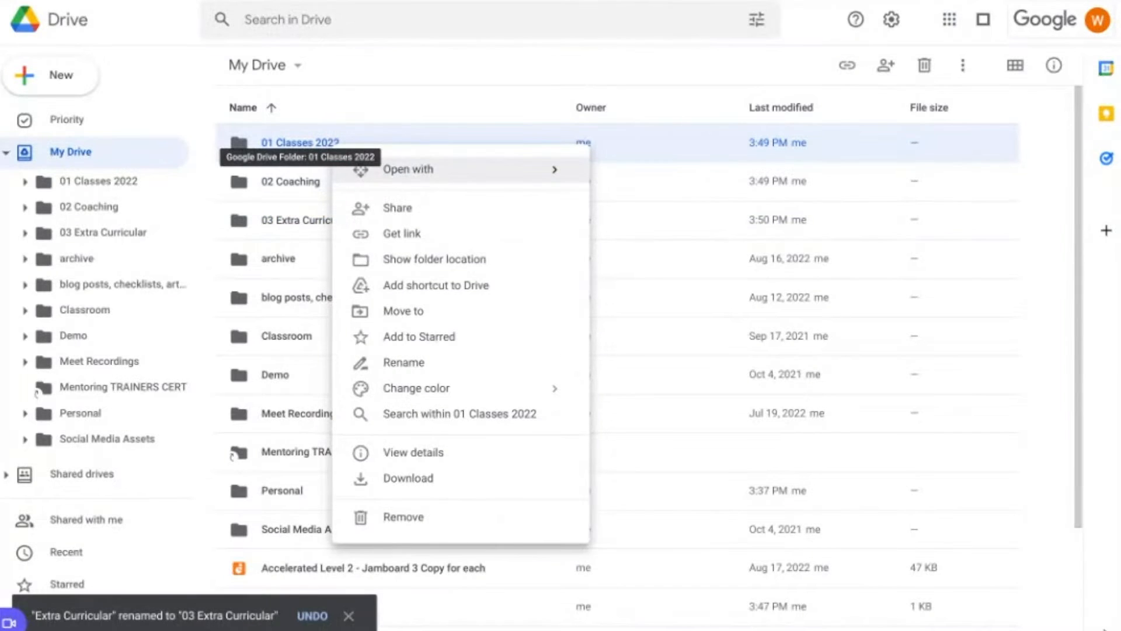
mouse_move(415, 387)
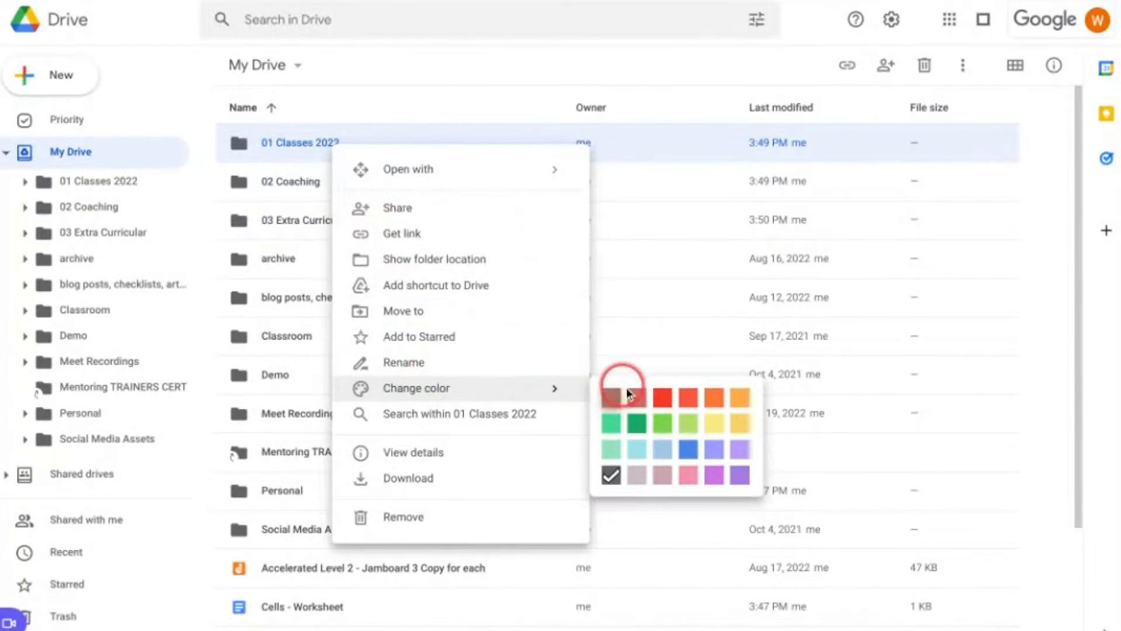
left_click(661, 396)
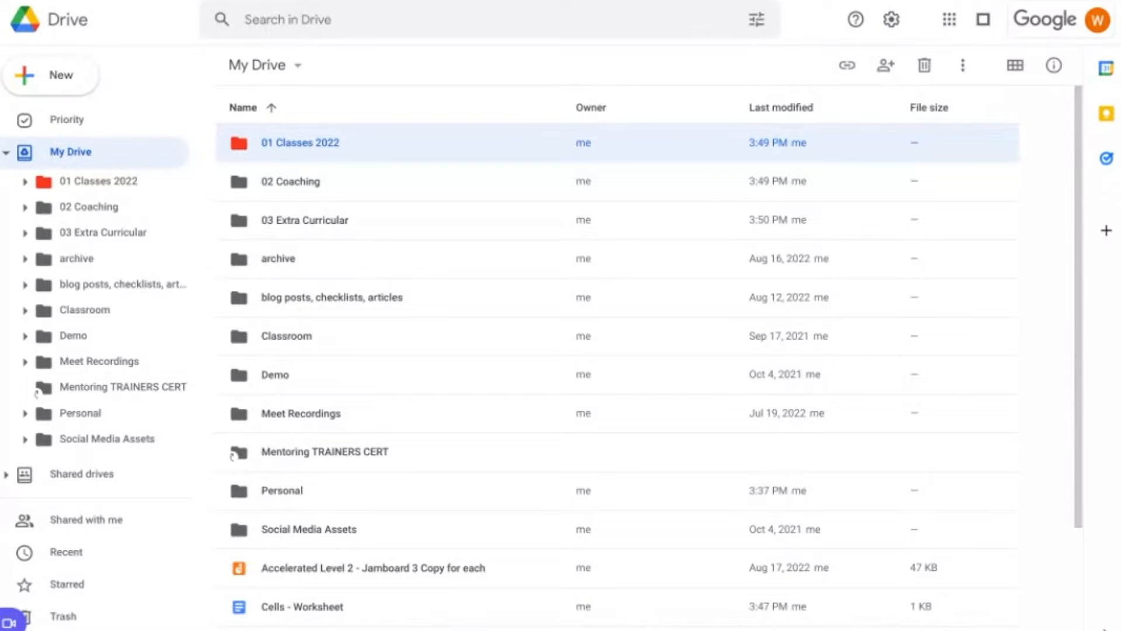
Move Cells - Worksheet and the Unit 1 Science - Cells Choiceboard and Lesson Plan documents together into the 01 Classes 2022 folder
scroll(376, 481, "down", 3)
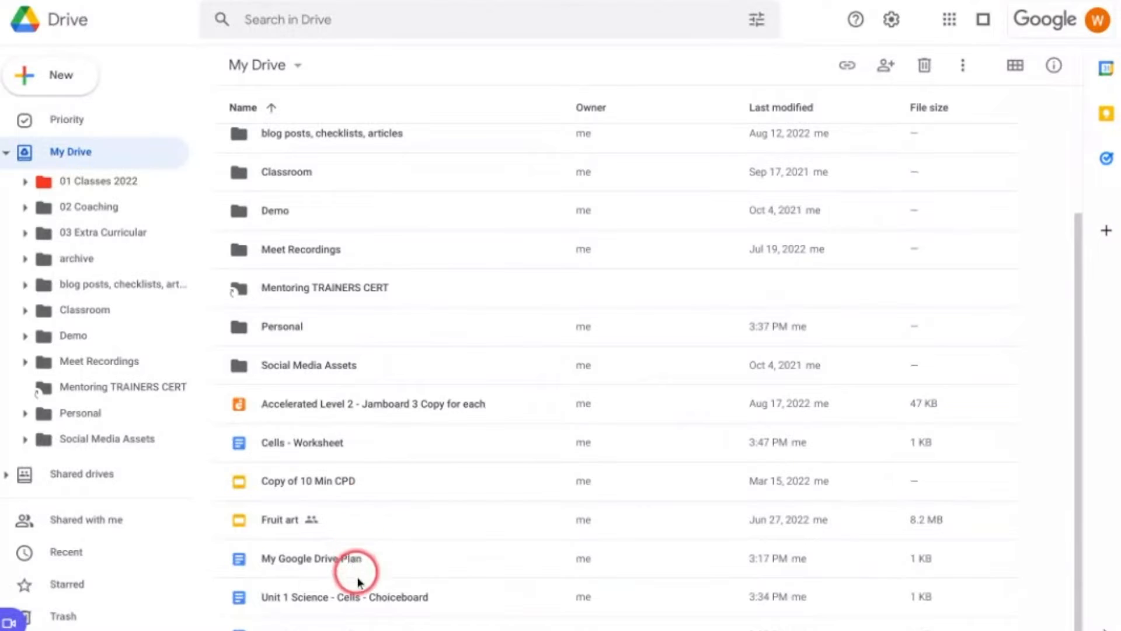
left_click(357, 600)
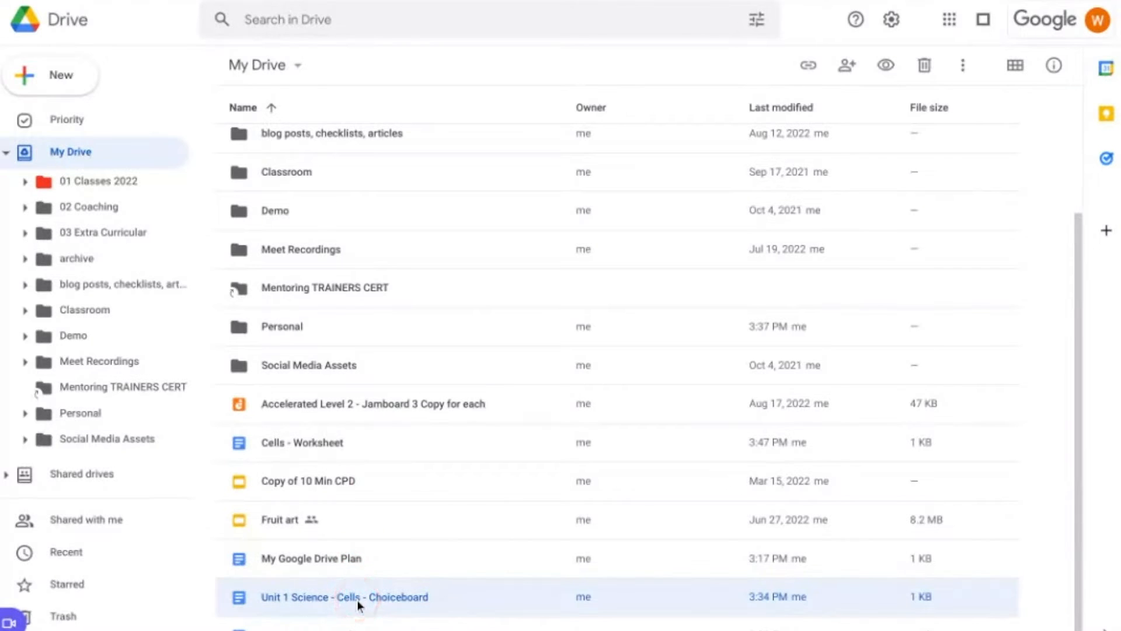
left_click(355, 625, "shift")
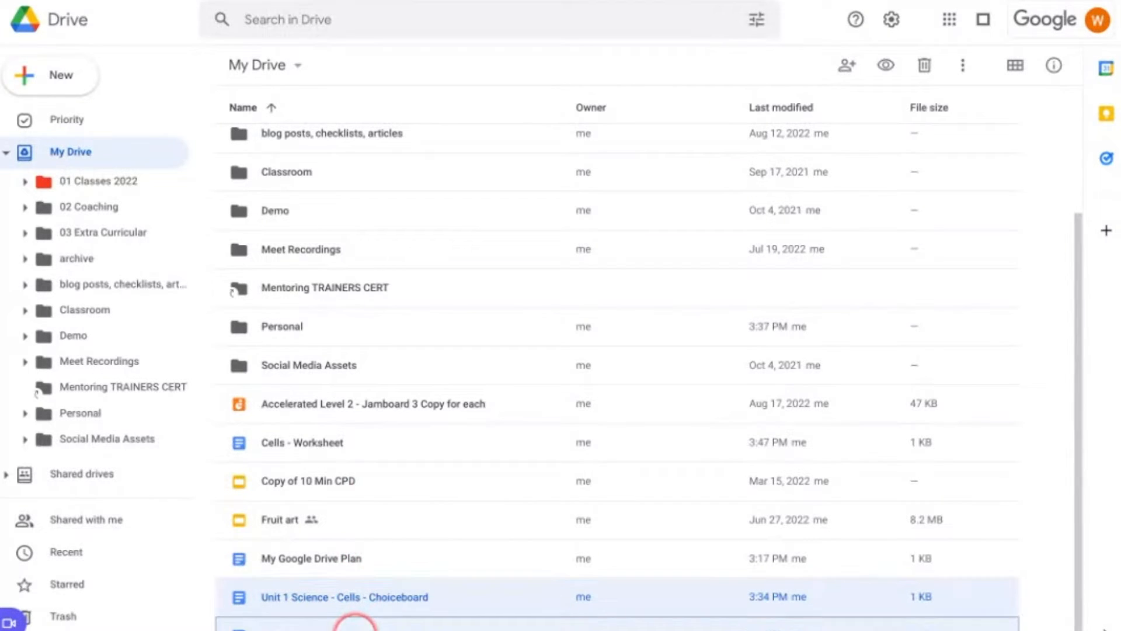
left_click(300, 449, "ctrl")
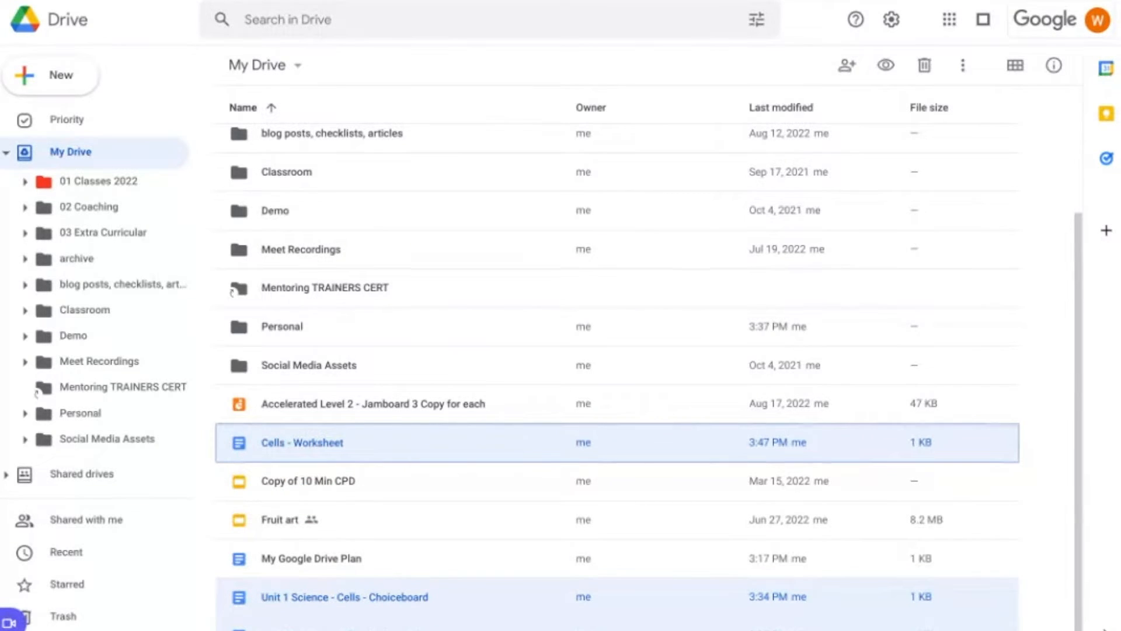
left_click_drag(325, 445, 296, 144)
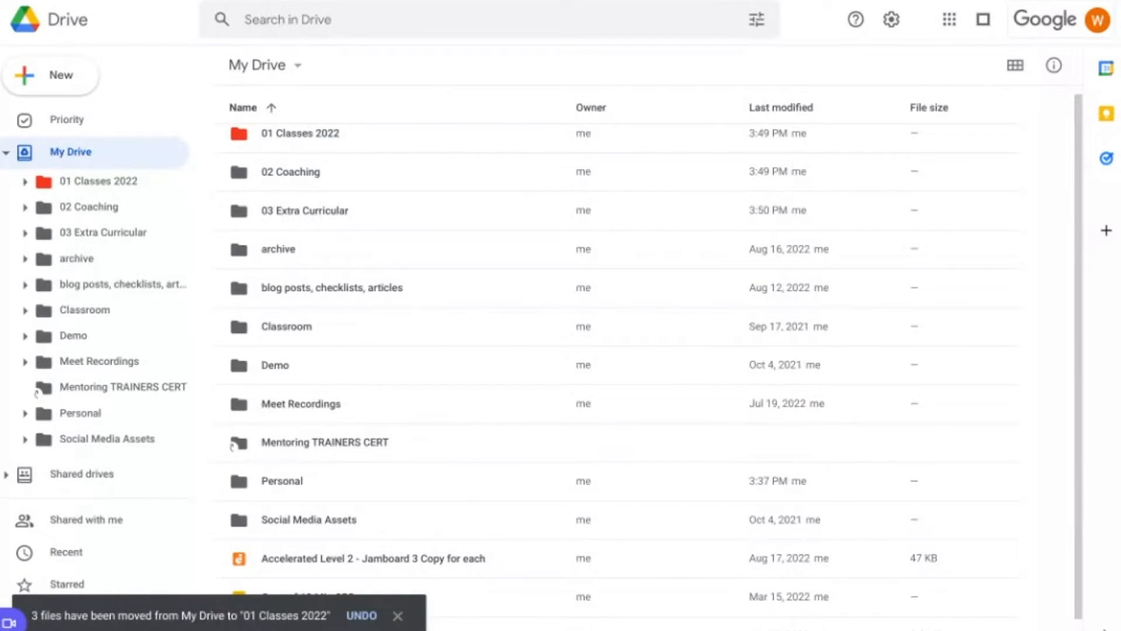
Open the 01 Classes 2022 folder and create a subfolder named "Science" in it
double_click(296, 132)
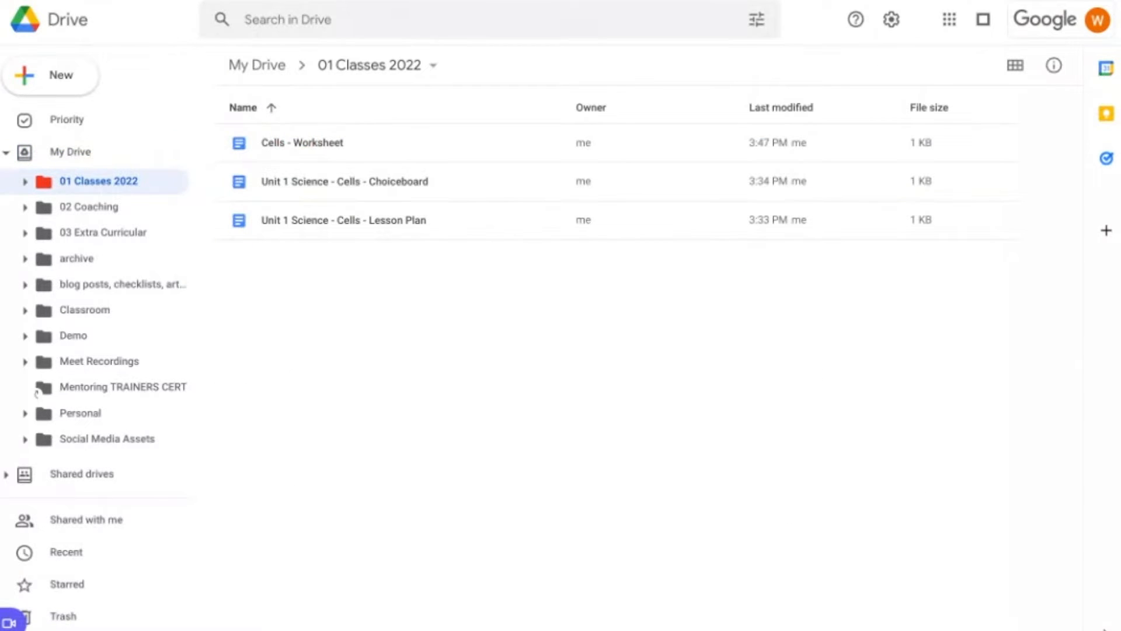
left_click(60, 71)
left_click(69, 84)
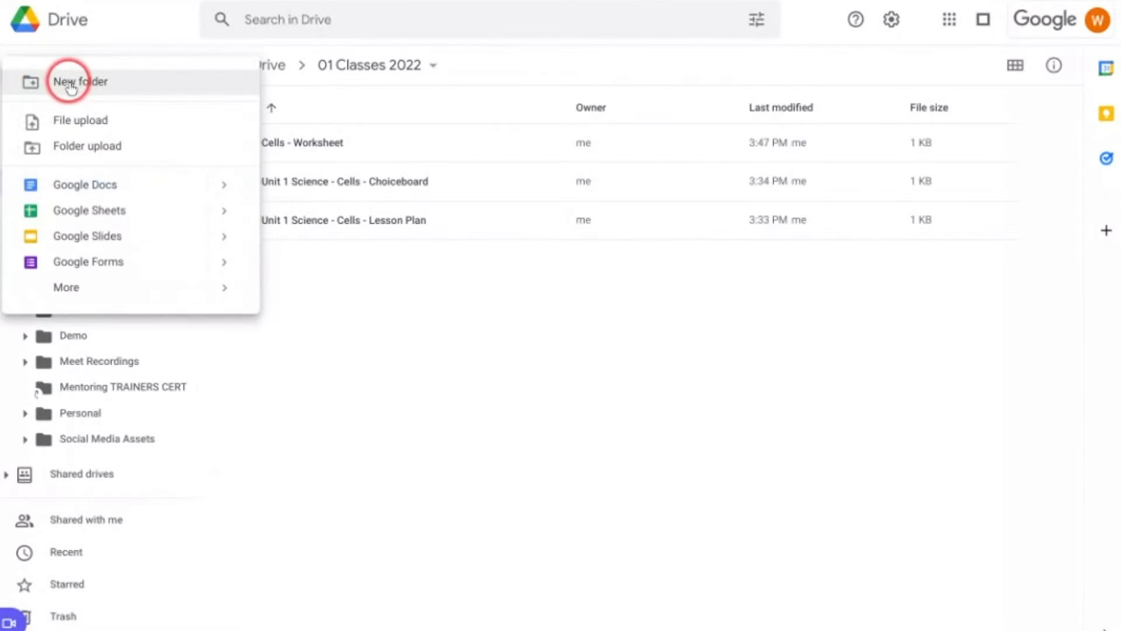
type("Scie")
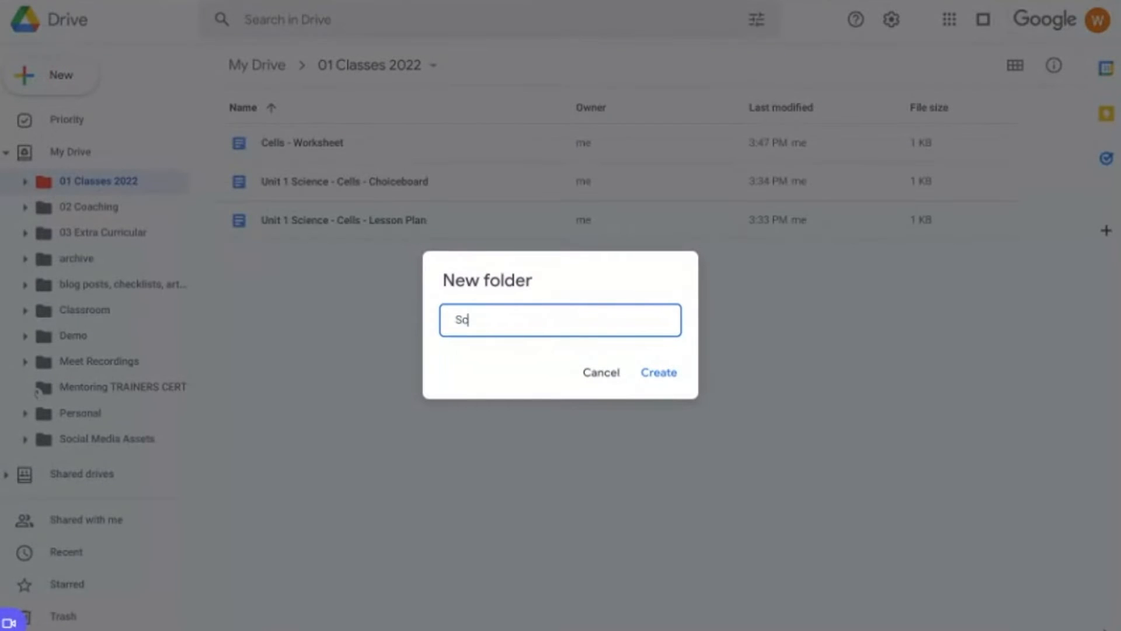
type("nce")
left_click(646, 371)
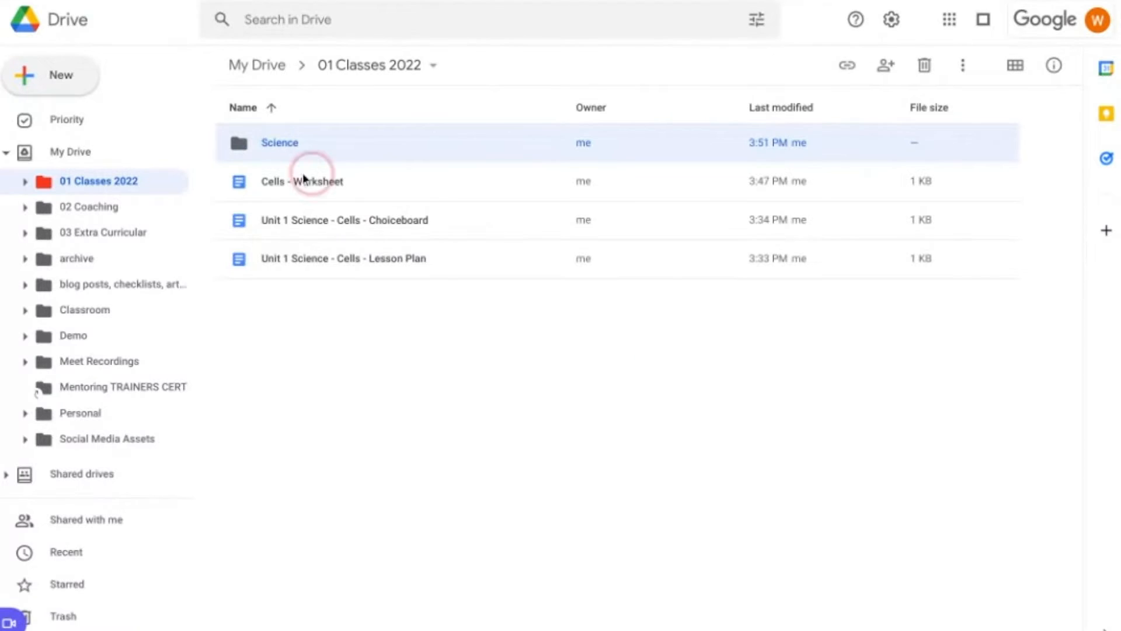
Move the worksheet, choiceboard and lesson plan documents into the Science subfolder, and open that subfolder
left_click(299, 184)
left_click(320, 255, "shift")
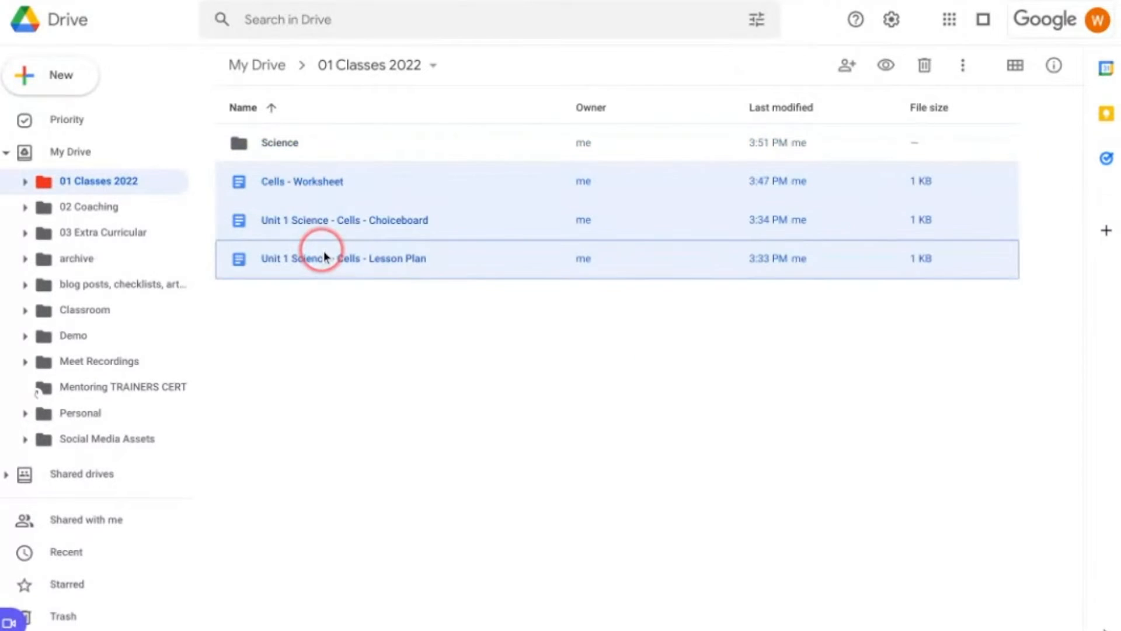
left_click_drag(311, 186, 289, 145)
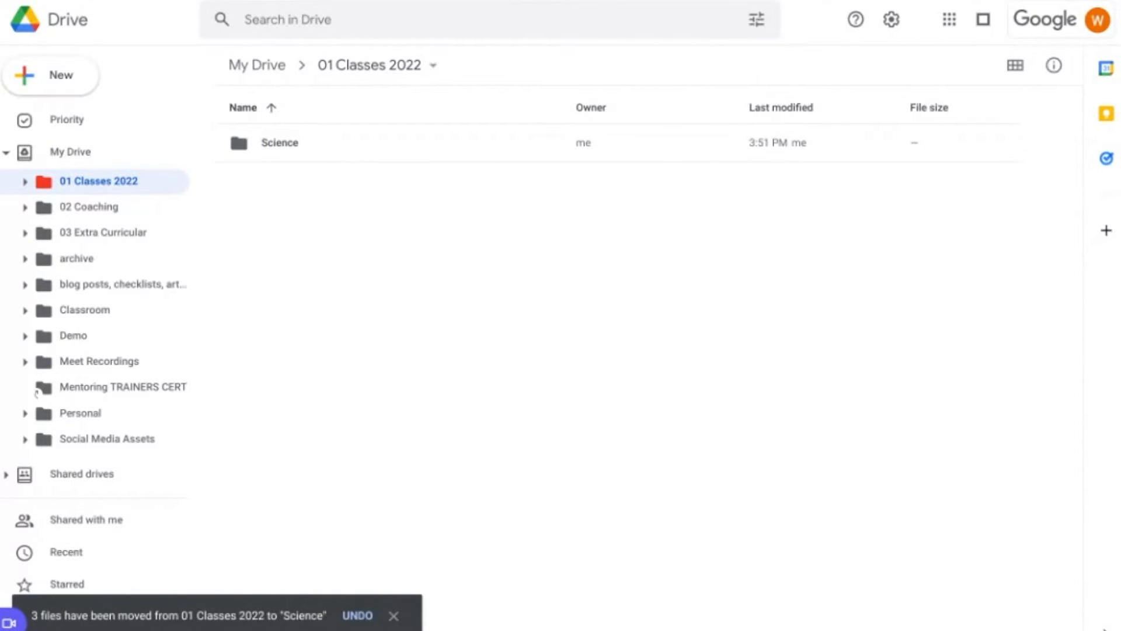
double_click(289, 143)
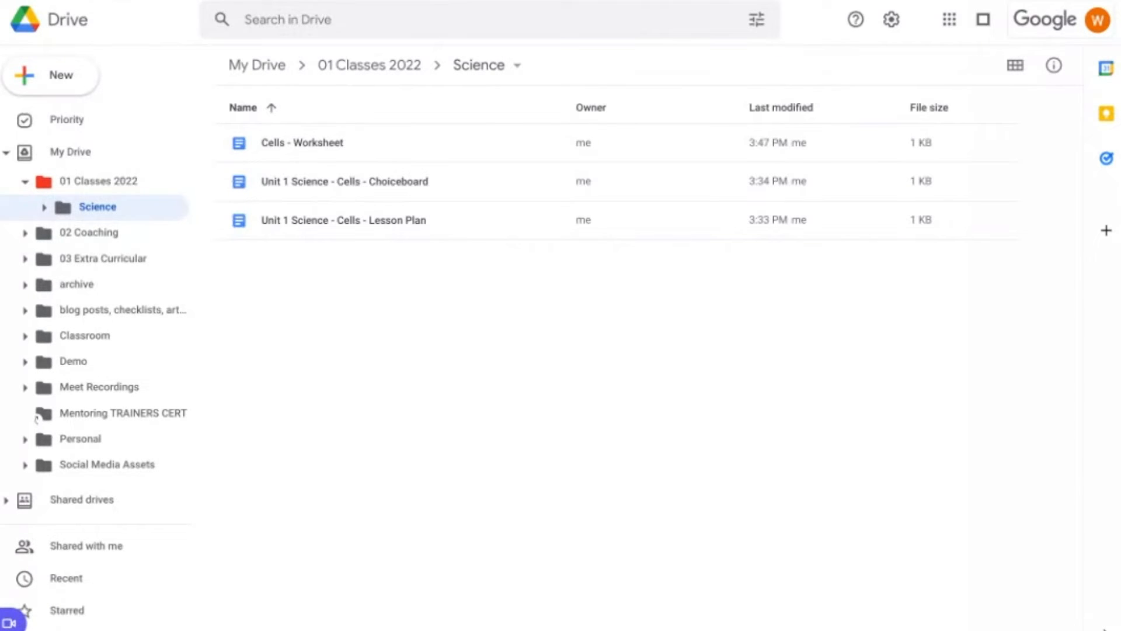
left_click(275, 149)
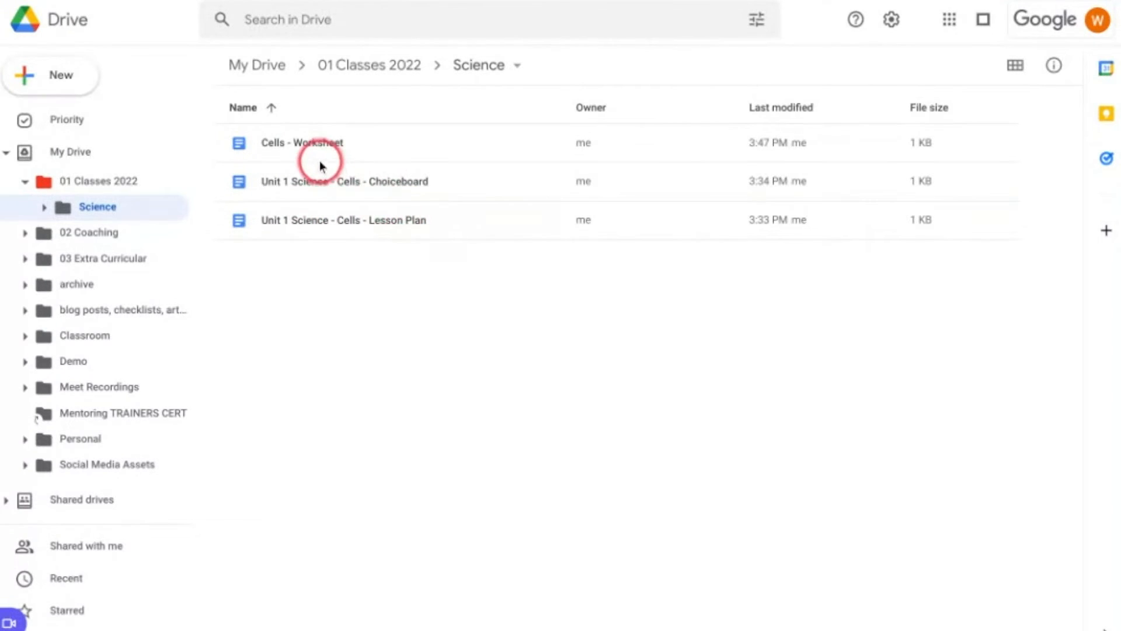
Rename the Cells - Worksheet document as "Unit 1 - Cells - Worksheet"
right_click(313, 143)
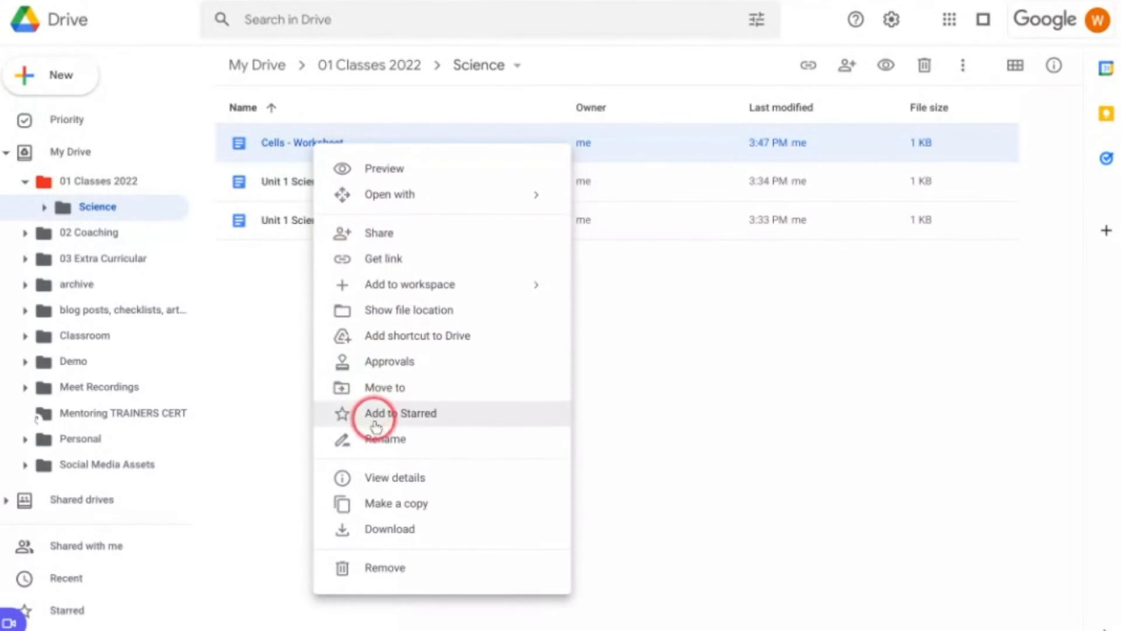
left_click(379, 439)
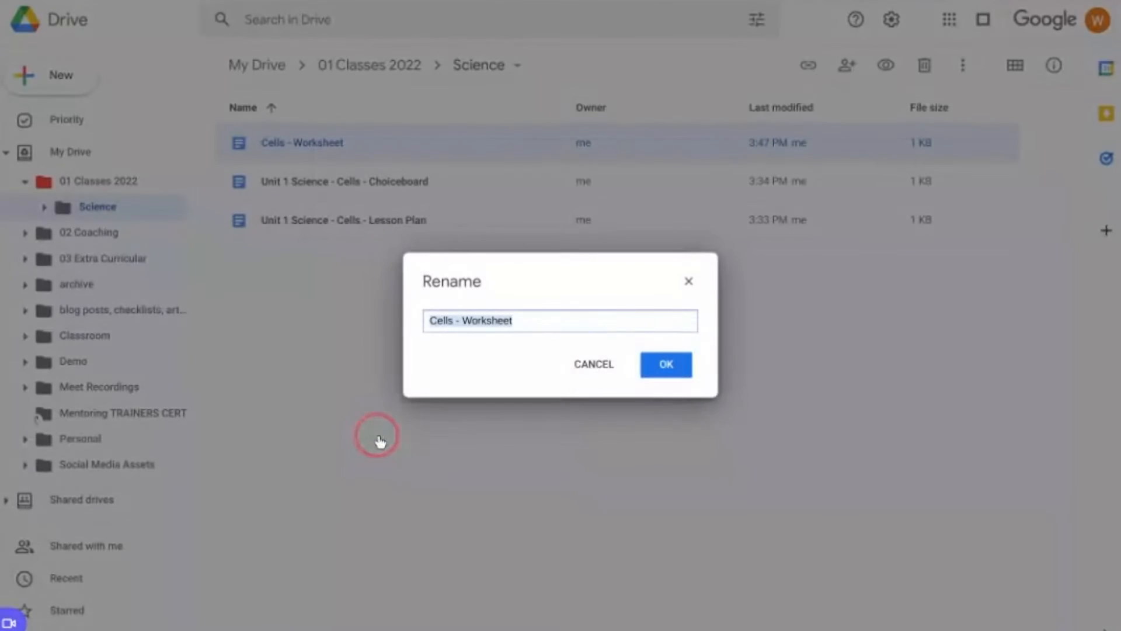
left_click(431, 322)
type("Unit 1")
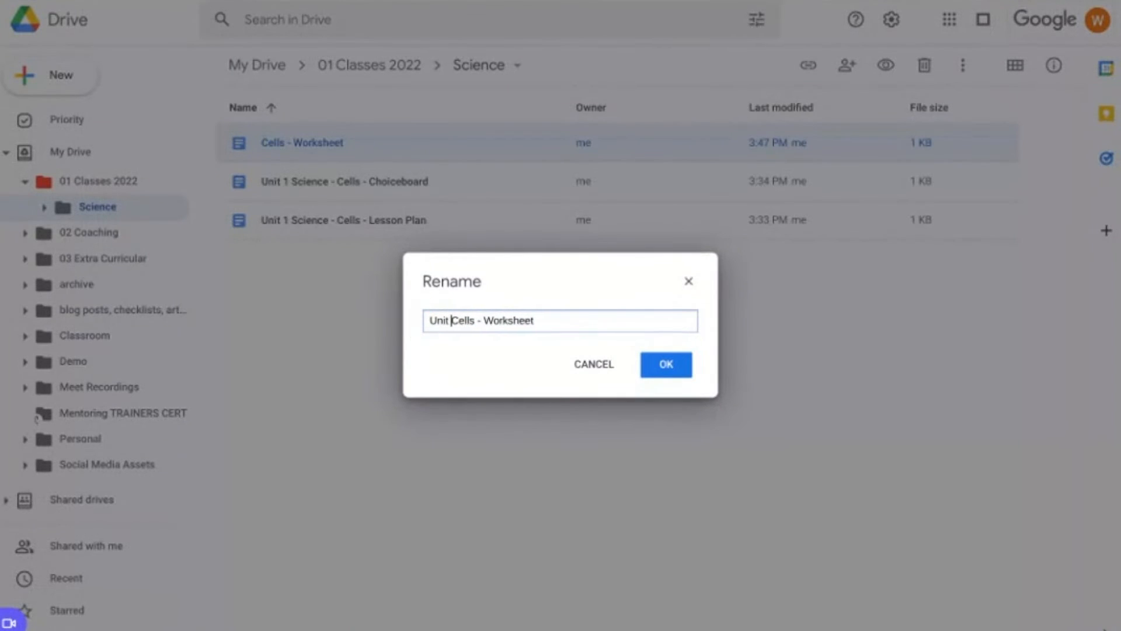
type("- Cells")
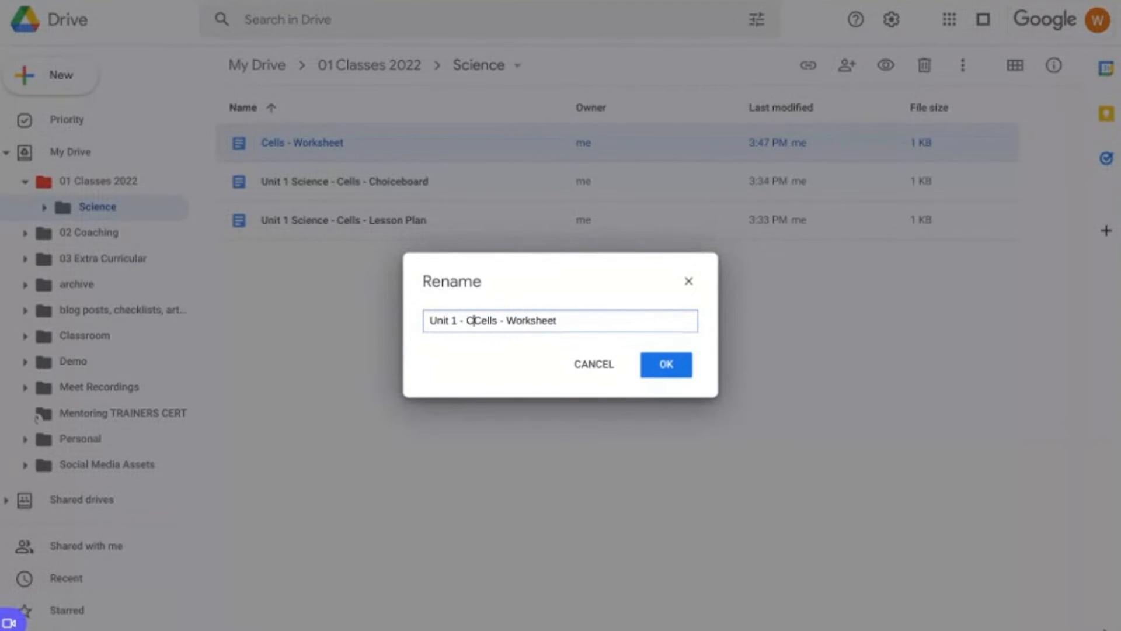
key("BackSpace")
key("BackSpace")
key("BackSpace")
key("BackSpace")
key("BackSpace")
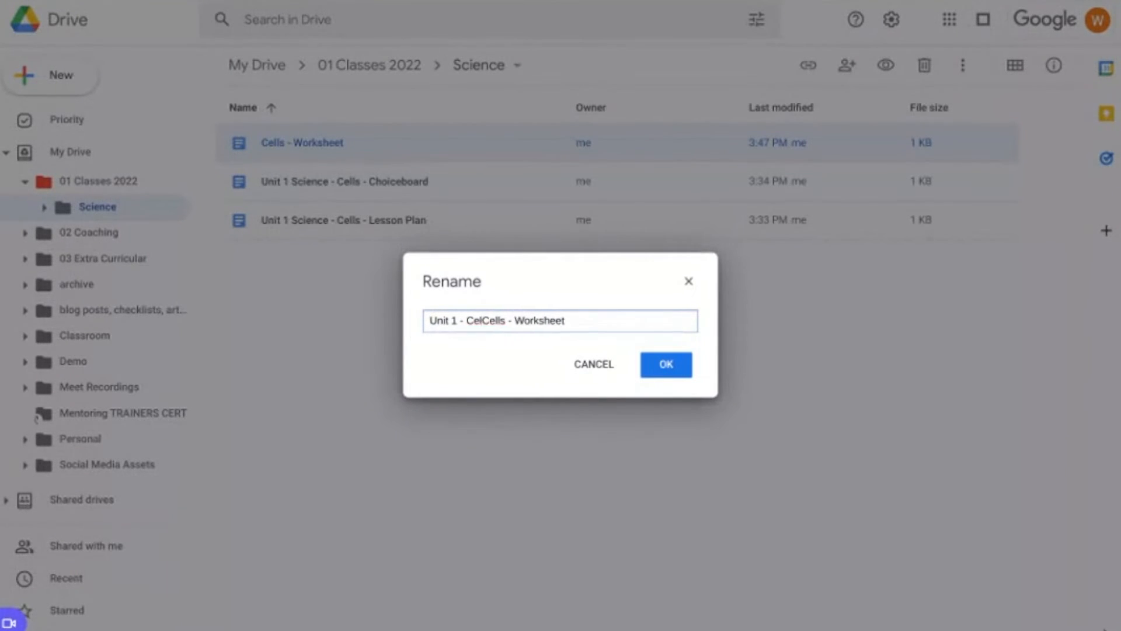
left_click(544, 337)
left_click(666, 365)
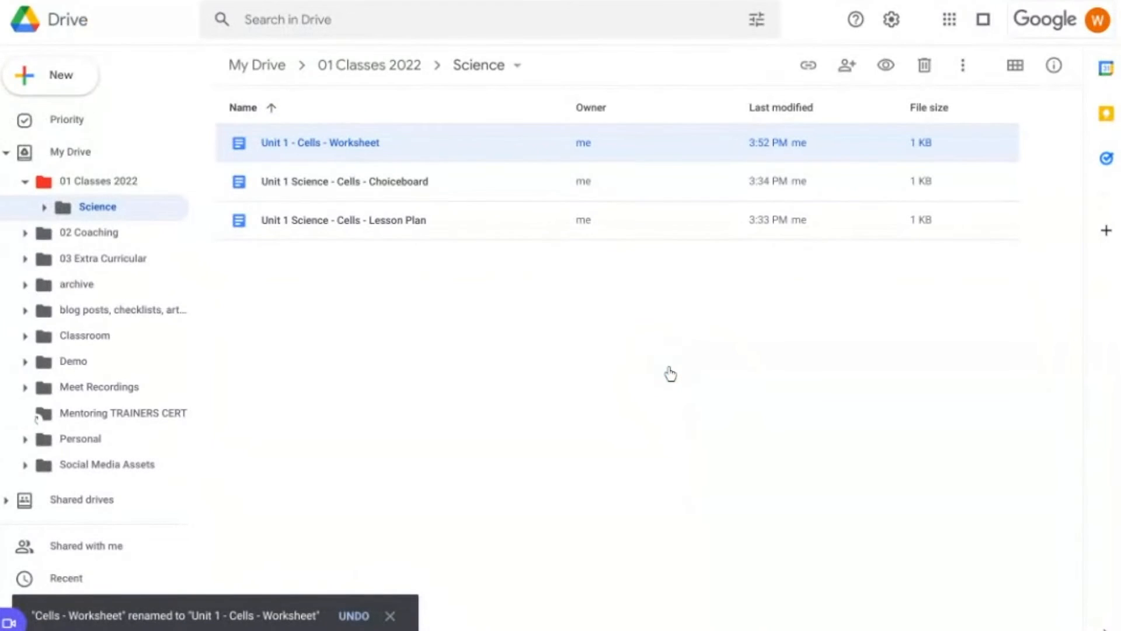
left_click(273, 68)
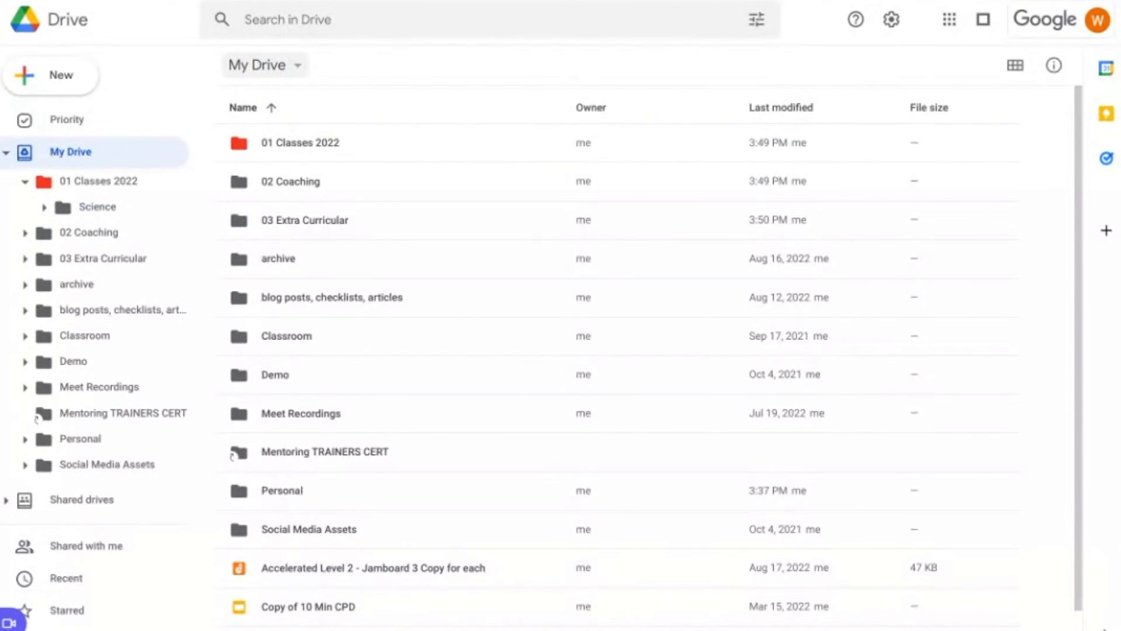
left_click(91, 547)
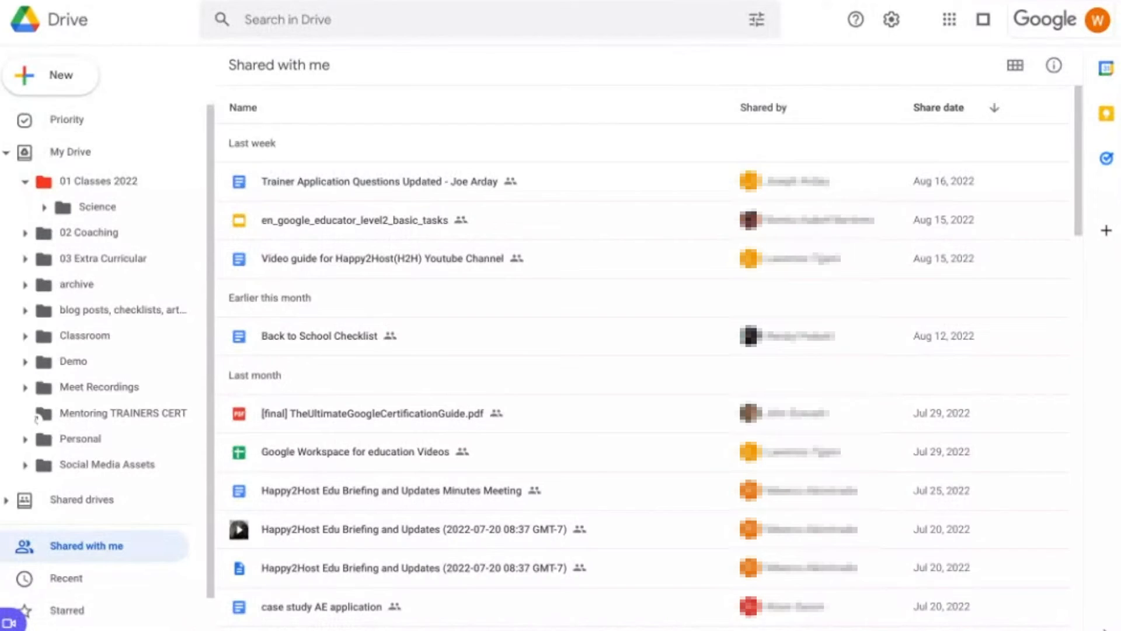
left_click(352, 571)
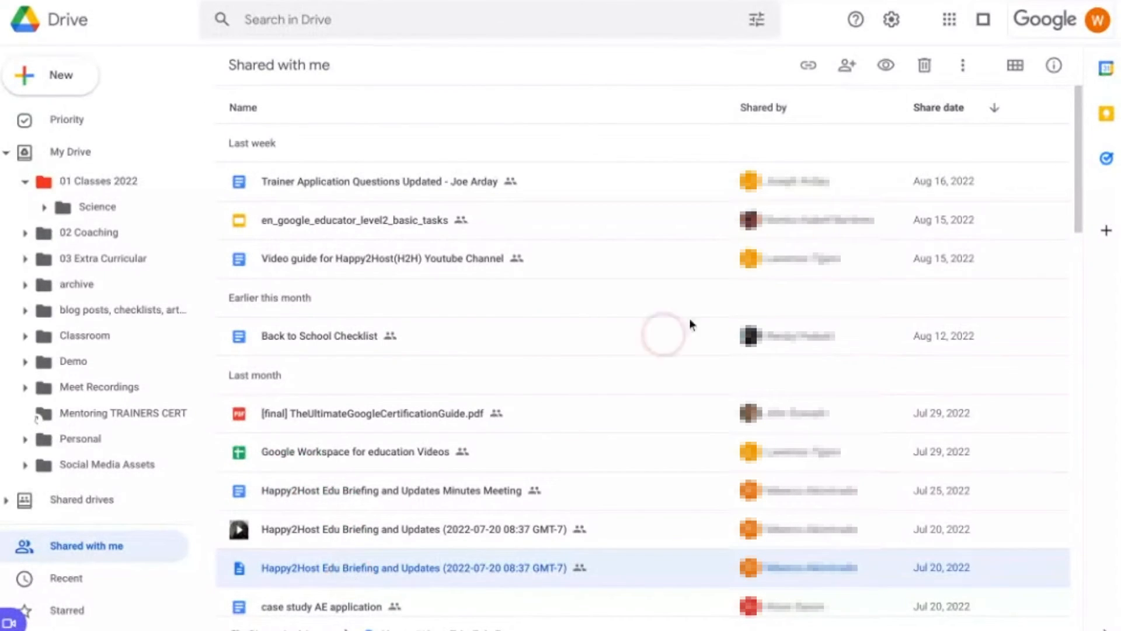
left_click(962, 67)
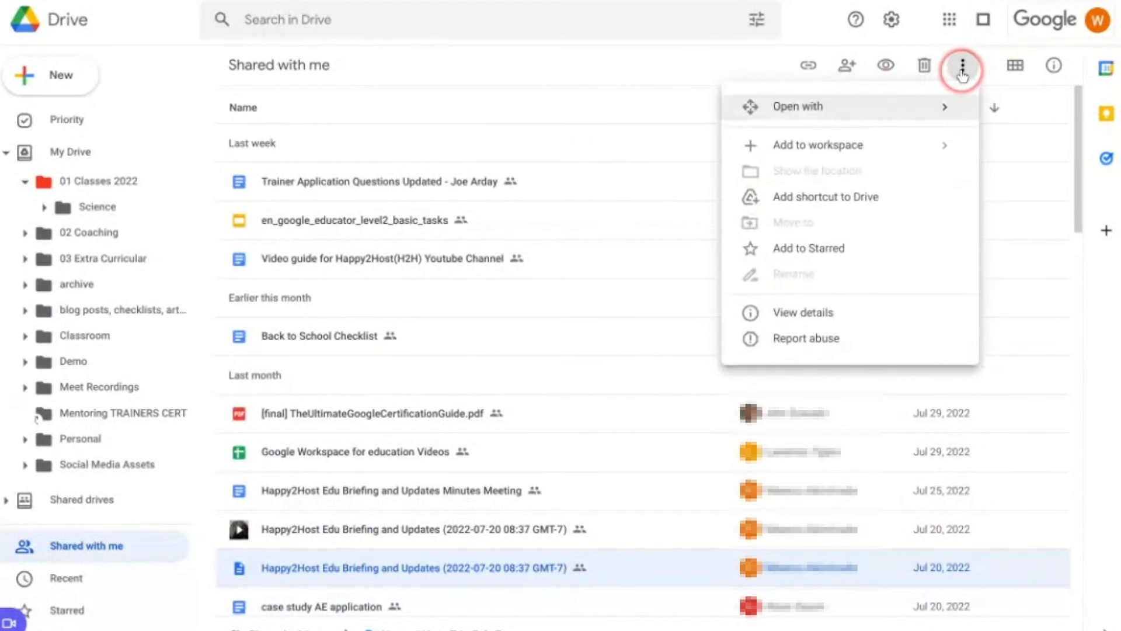
left_click(858, 203)
left_click(948, 155)
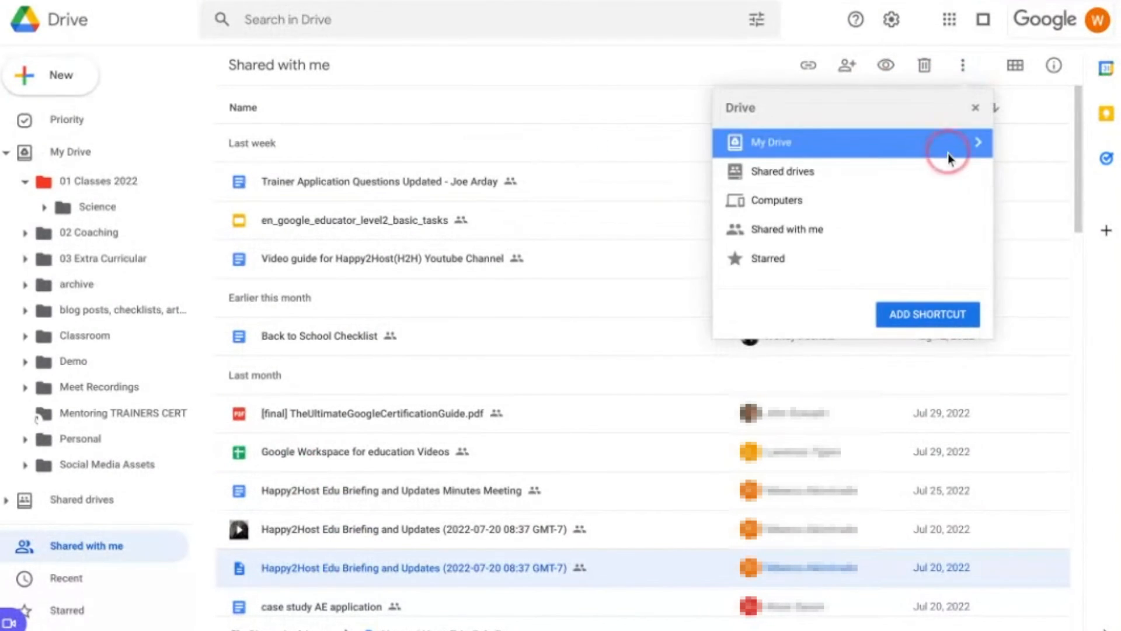
left_click(978, 142)
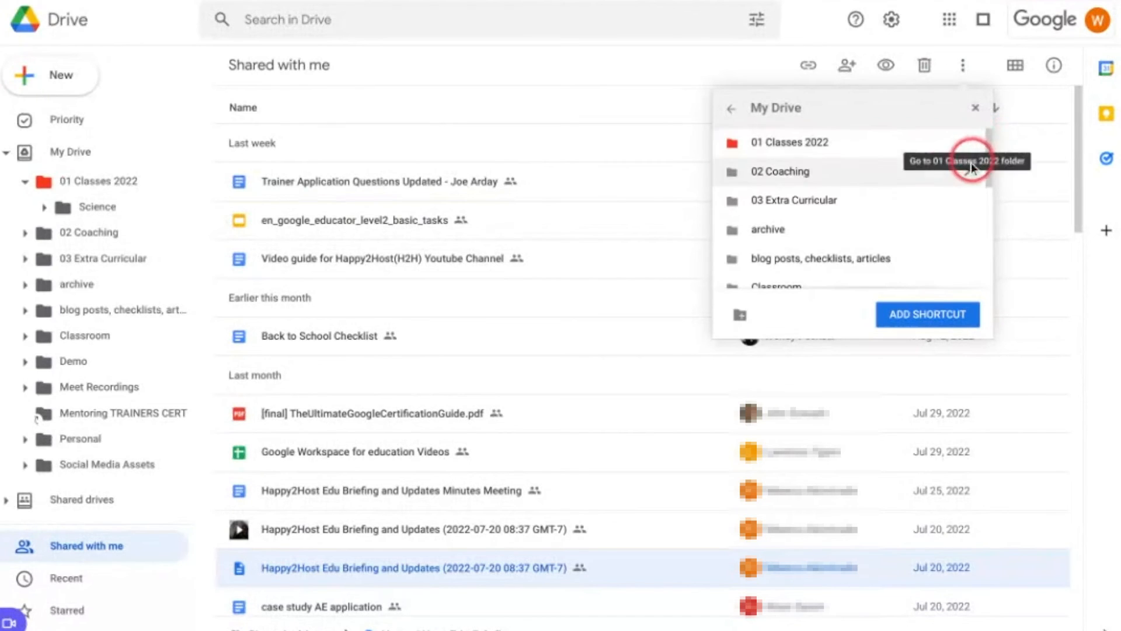
left_click(971, 168)
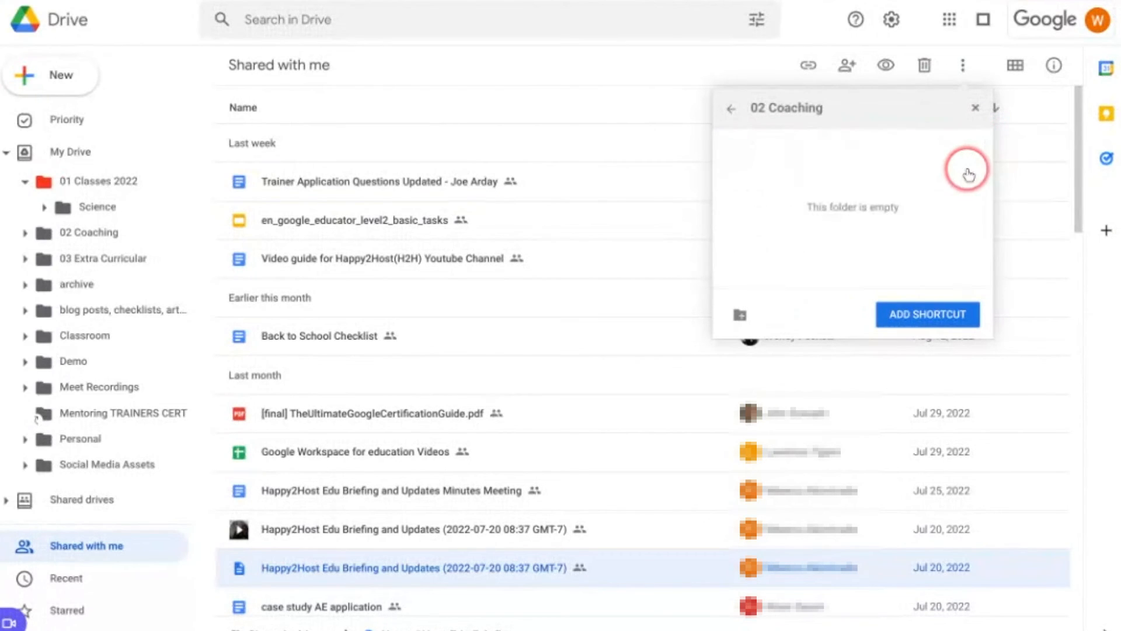
left_click(925, 315)
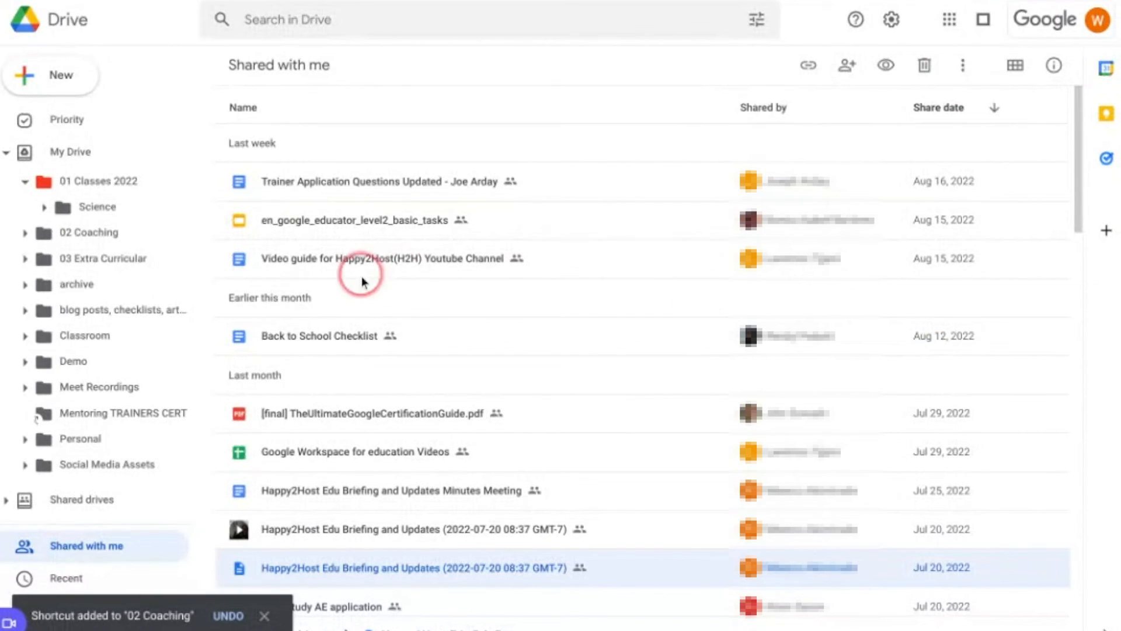
Return to My Drive and open the 02 Coaching folder to check the document shortcut
left_click(71, 174)
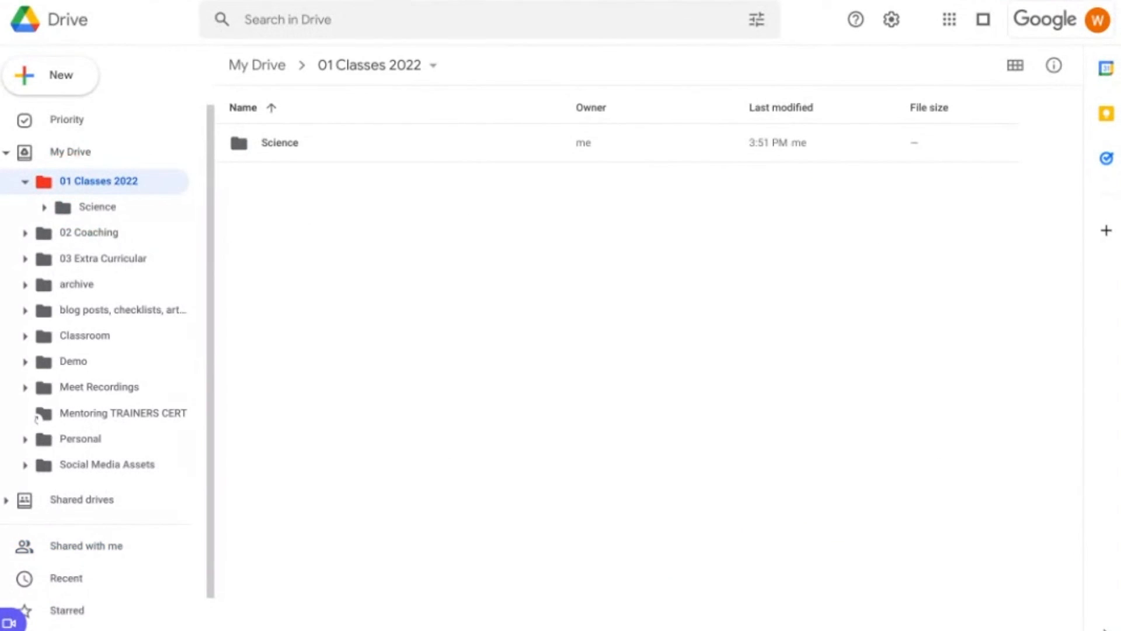
left_click(266, 69)
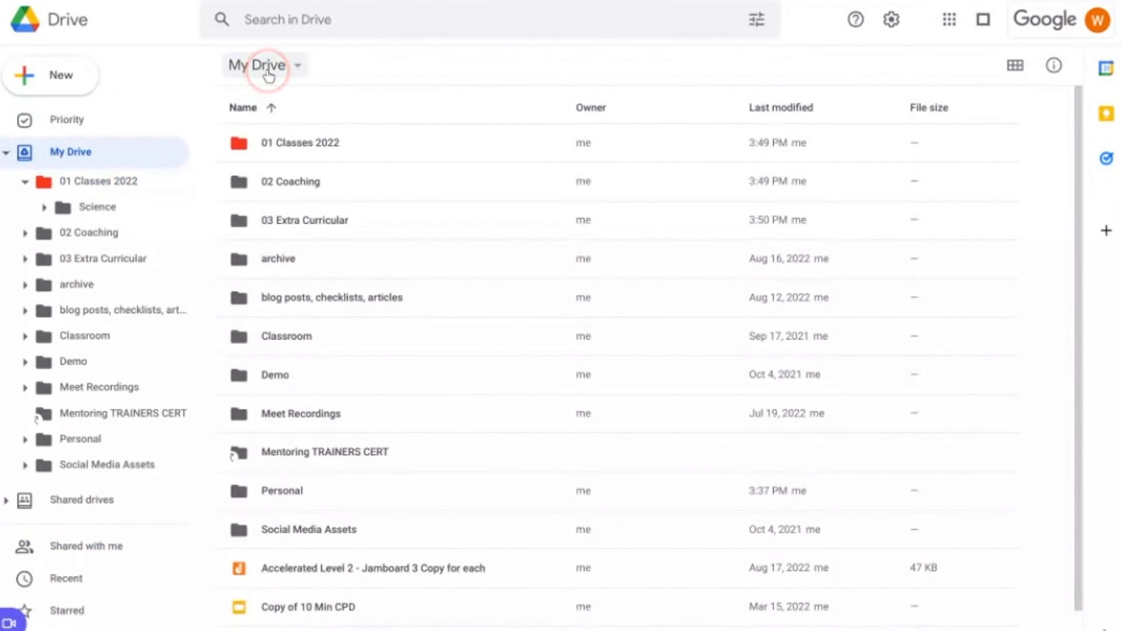
double_click(293, 183)
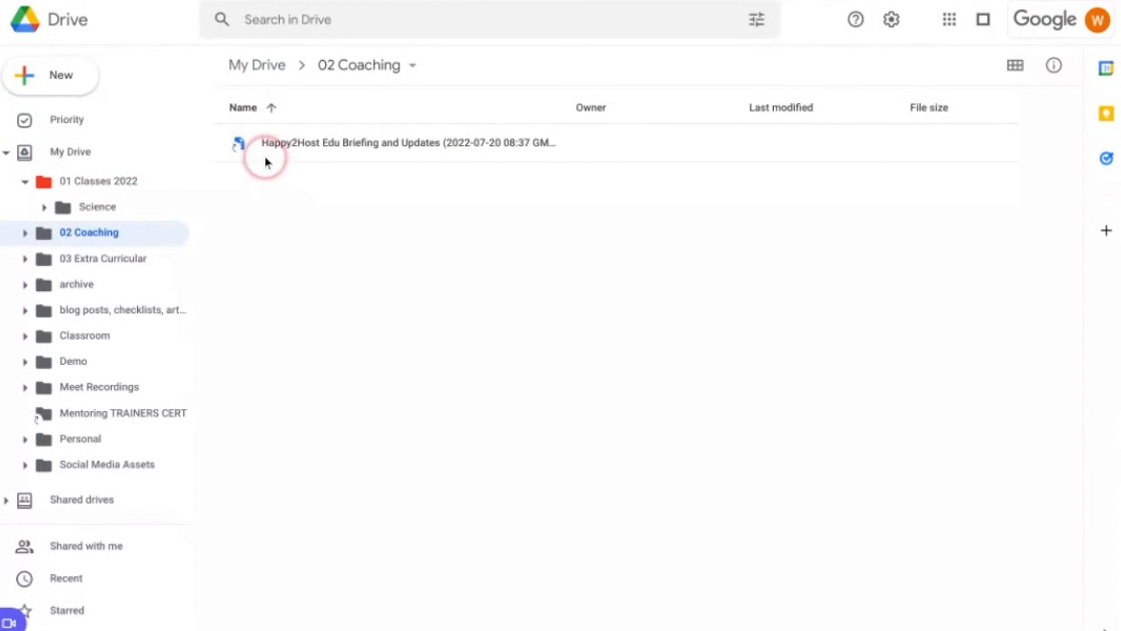